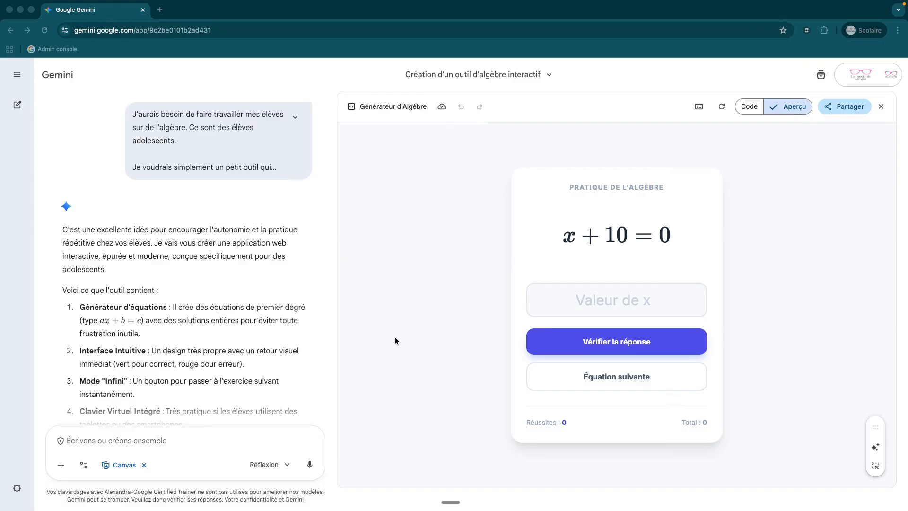
Review Gemini's reply about the algebra tool and check the sharing options available for it.
{"action": "scroll", "coordinate": [172, 301], "scroll_direction": "down", "scroll_amount": 2}
{"action": "scroll", "coordinate": [172, 301], "scroll_direction": "down", "scroll_amount": 5}
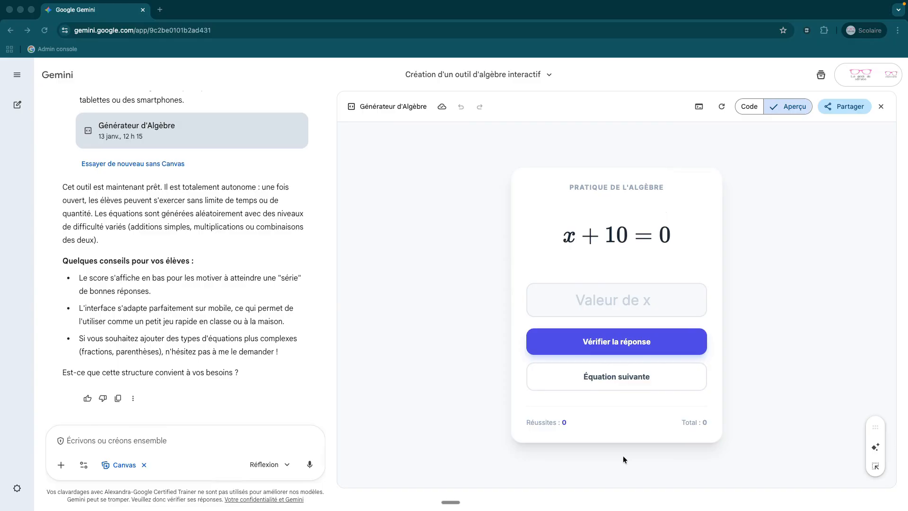
{"action": "left_click", "coordinate": [841, 109]}
{"action": "left_click", "coordinate": [853, 109]}
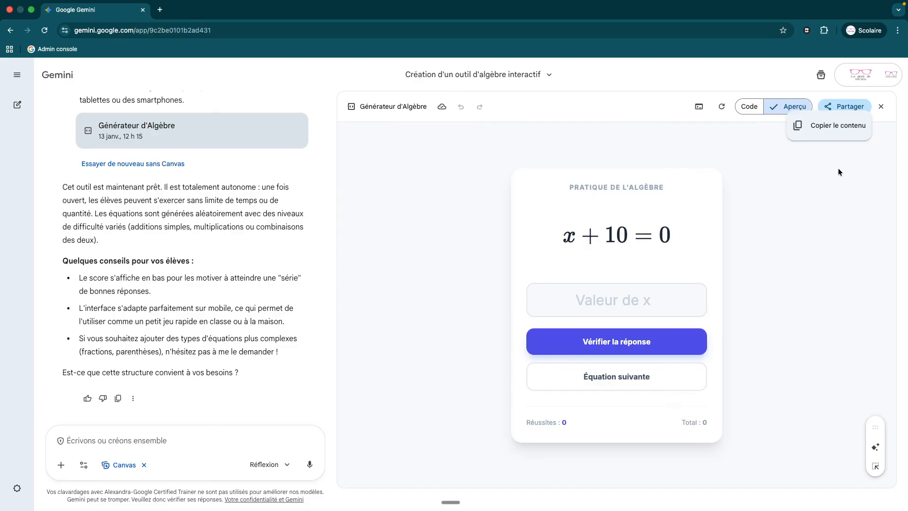
{"action": "left_click", "coordinate": [812, 205]}
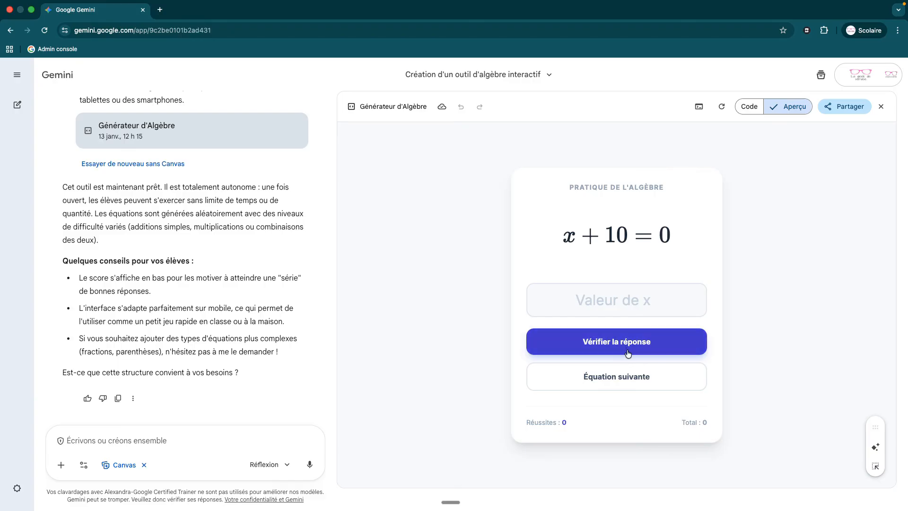
Test the algebra tool by moving to the next equation and checking 0 as the value of x.
{"action": "left_click", "coordinate": [629, 388]}
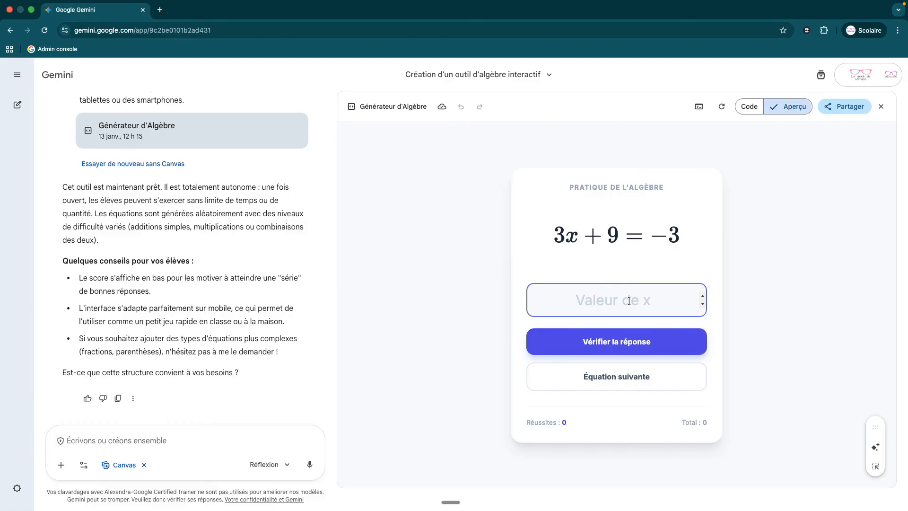
{"action": "type", "text": "0"}
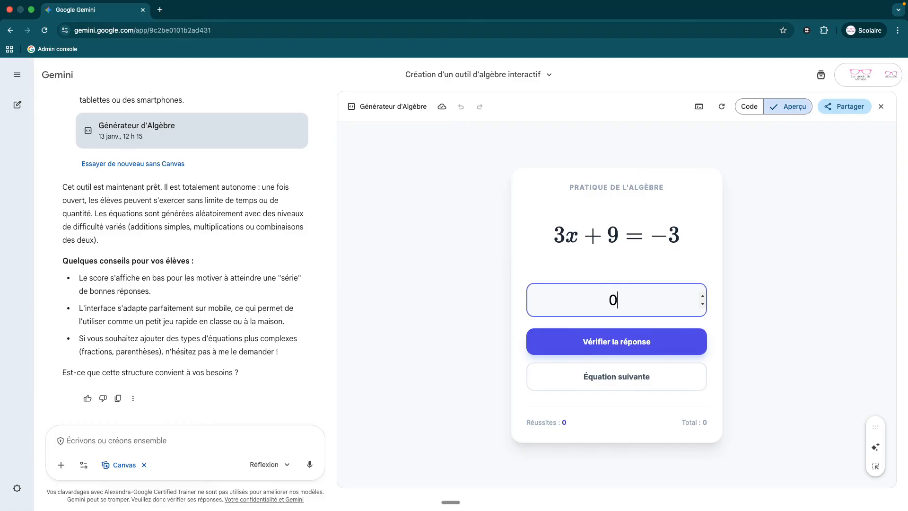
{"action": "left_click", "coordinate": [645, 340]}
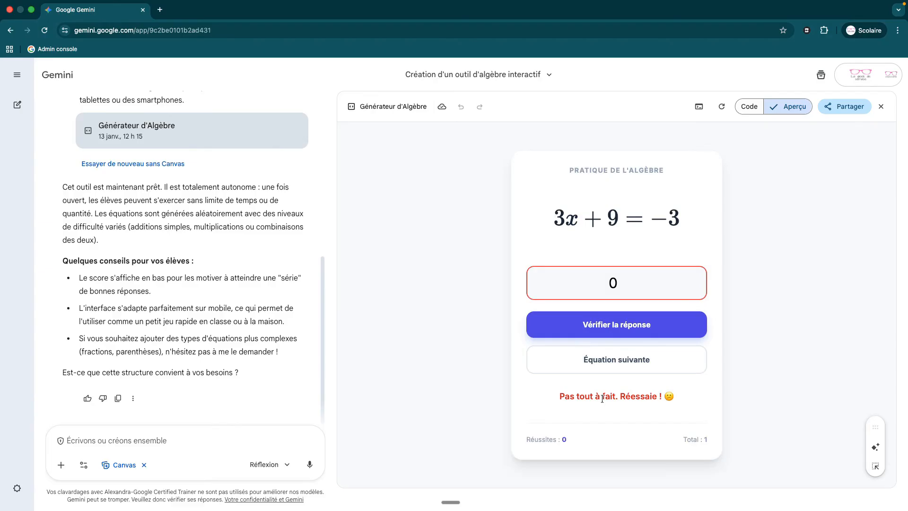
Display the source code of the Générateur d'Algèbre, look through it and copy its full content.
{"action": "left_click", "coordinate": [749, 107]}
{"action": "scroll", "coordinate": [700, 290], "scroll_direction": "down", "scroll_amount": 5}
{"action": "scroll", "coordinate": [700, 290], "scroll_direction": "down", "scroll_amount": 15}
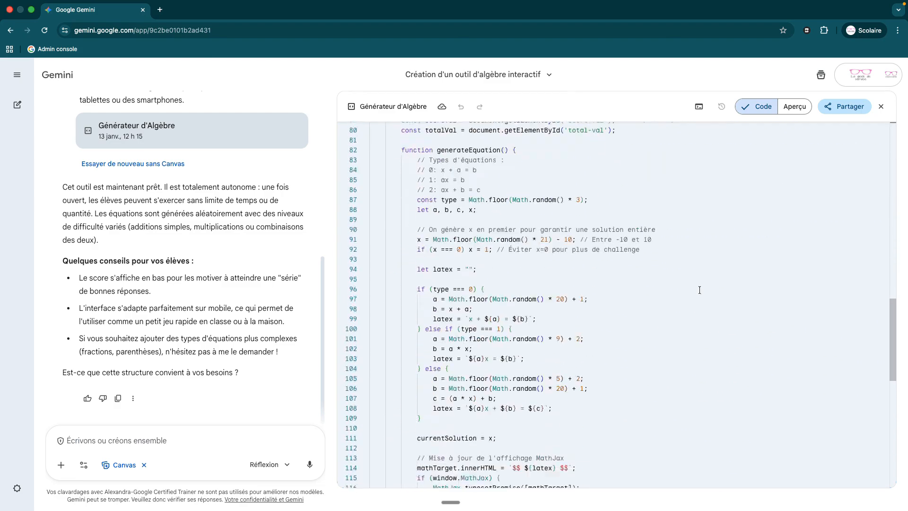
{"action": "scroll", "coordinate": [700, 290], "scroll_direction": "up", "scroll_amount": 20}
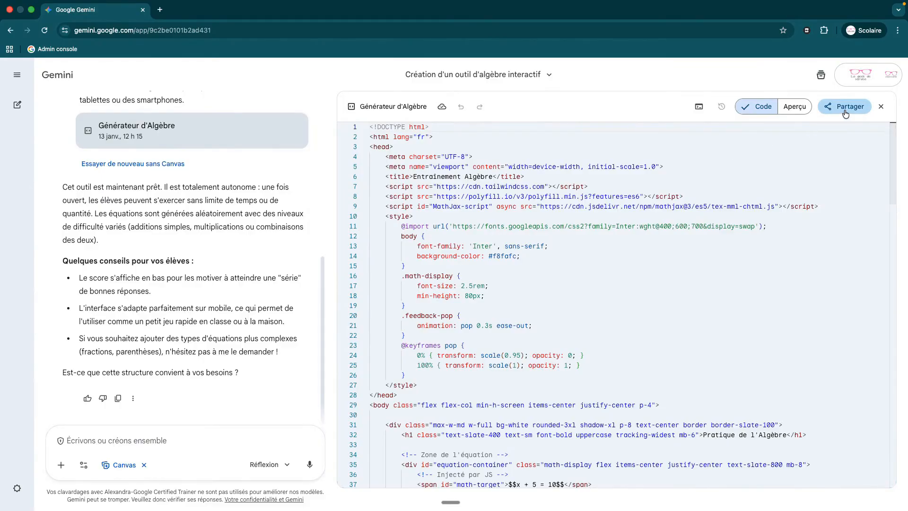
{"action": "left_click", "coordinate": [607, 207]}
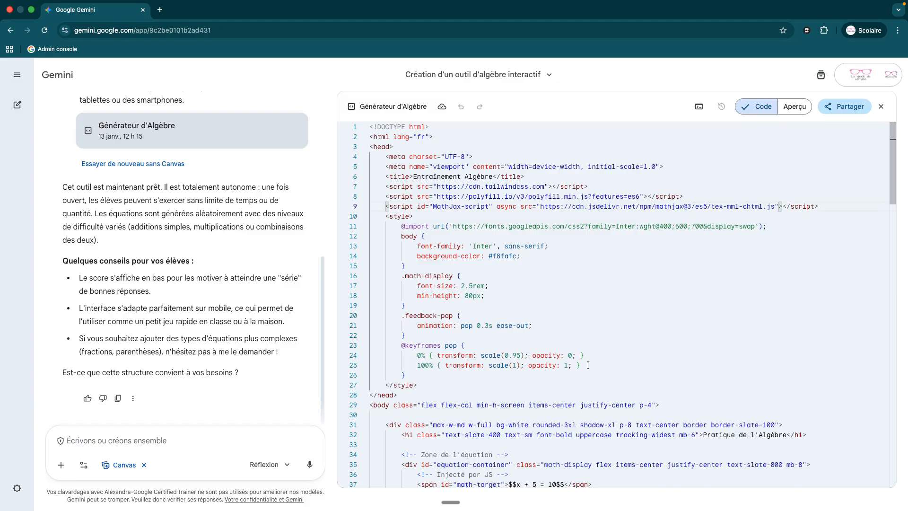
{"action": "left_click", "coordinate": [846, 106]}
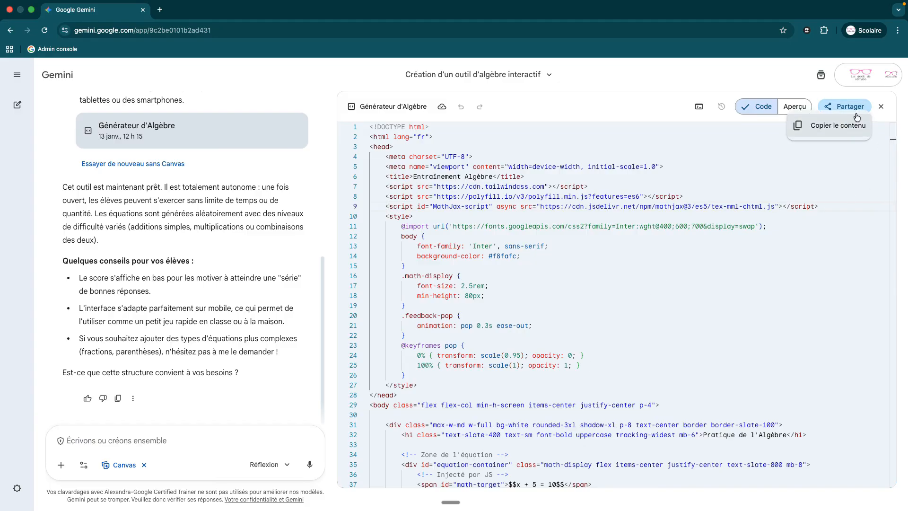
{"action": "left_click", "coordinate": [844, 130]}
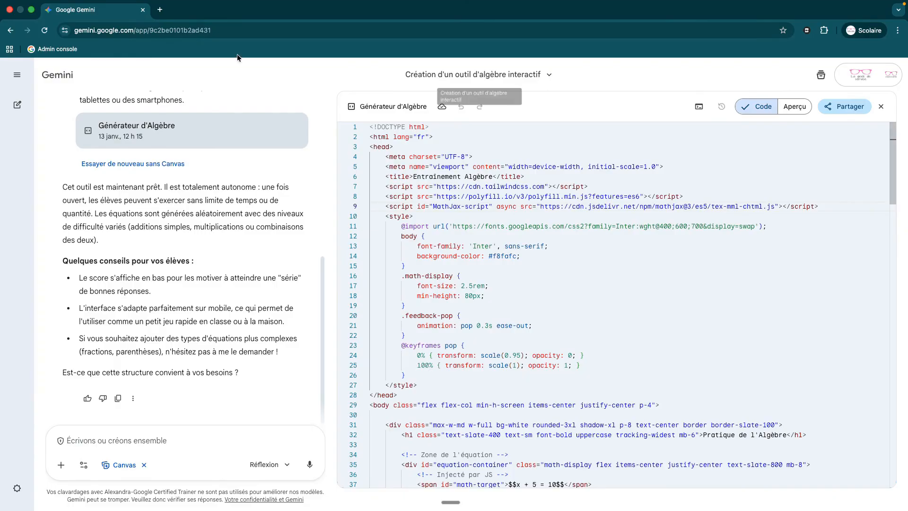
Open Google Sites in a new browser tab and create a blank site.
{"action": "left_click", "coordinate": [160, 9]}
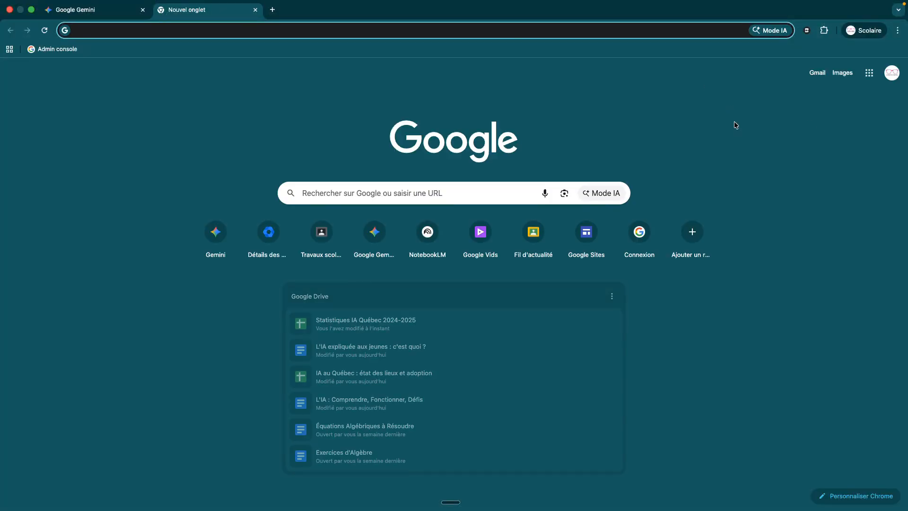
{"action": "left_click", "coordinate": [870, 75]}
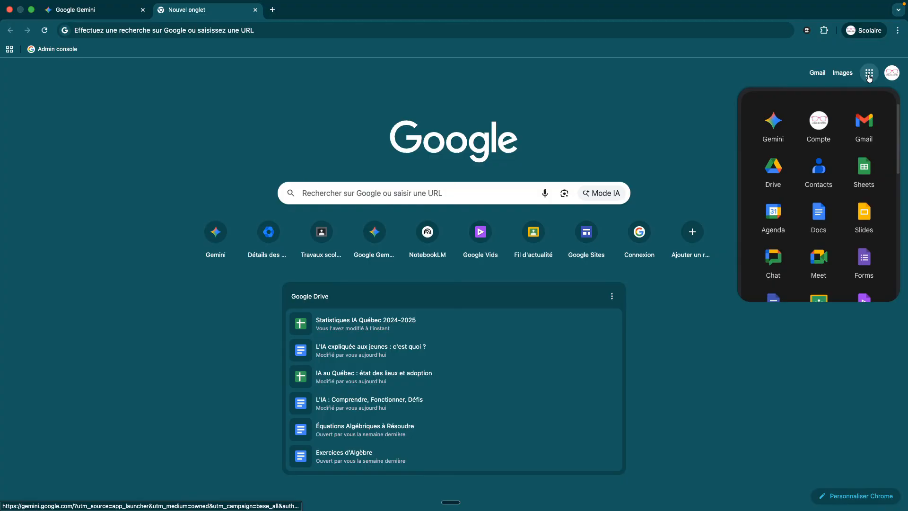
{"action": "scroll", "coordinate": [826, 217], "scroll_direction": "down", "scroll_amount": 4}
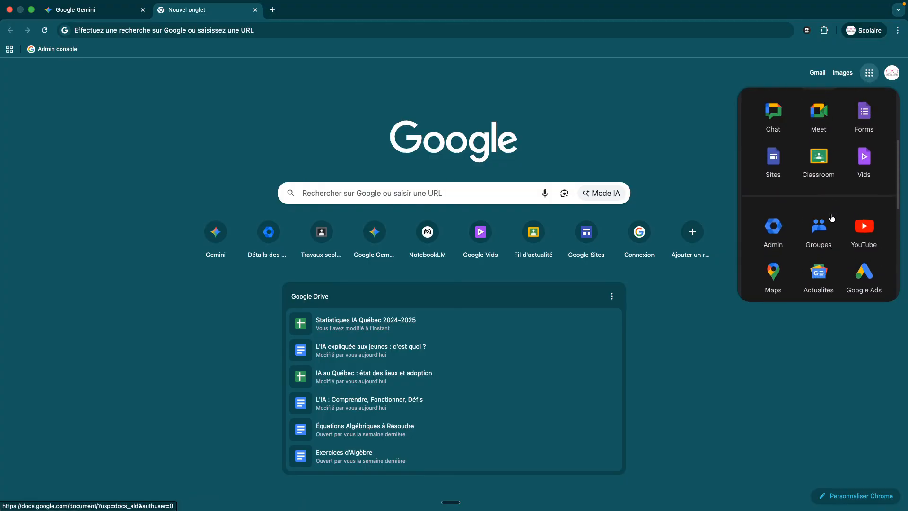
{"action": "left_click", "coordinate": [783, 169]}
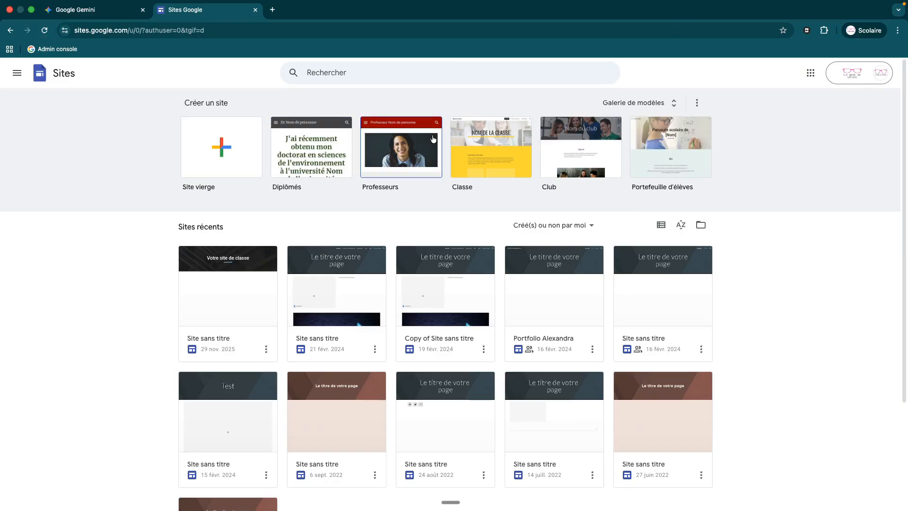
{"action": "left_click", "coordinate": [229, 147]}
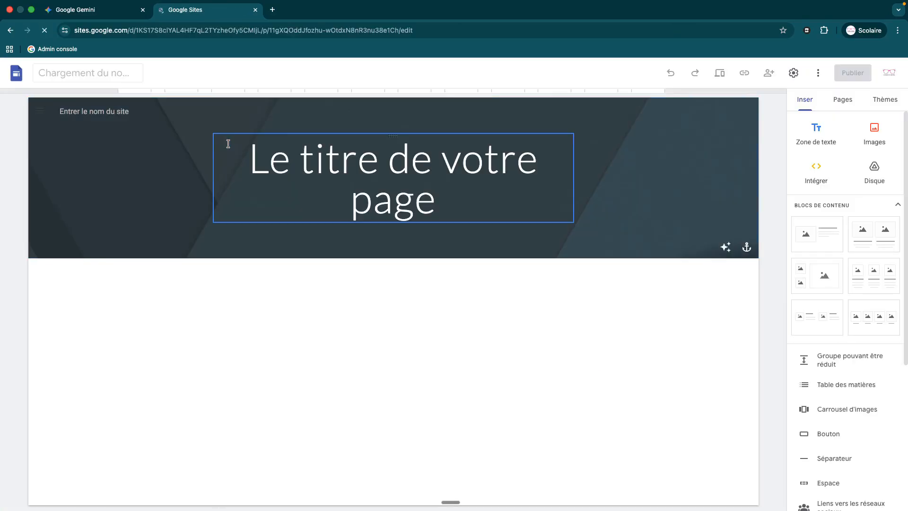
Replace the page title in the header with "Site de ressources".
{"action": "left_click", "coordinate": [371, 186]}
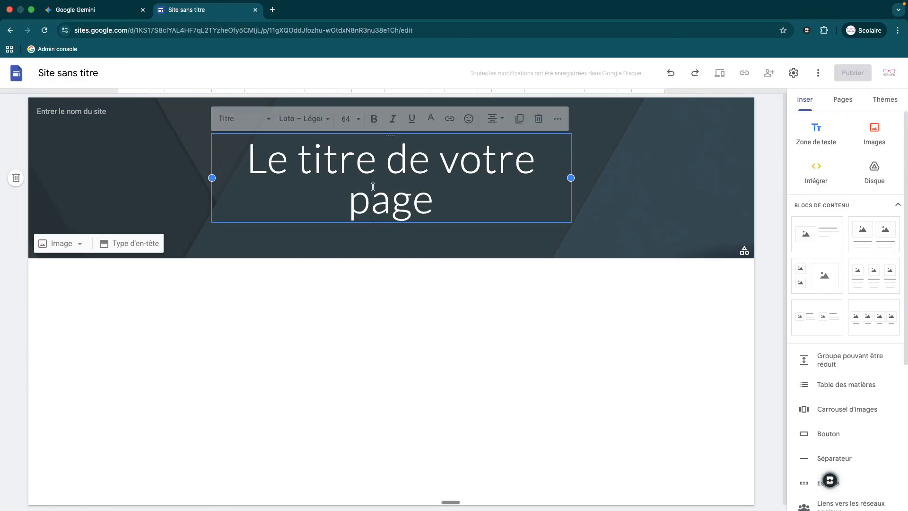
{"action": "triple_click", "coordinate": [373, 187]}
{"action": "type", "text": "Site "}
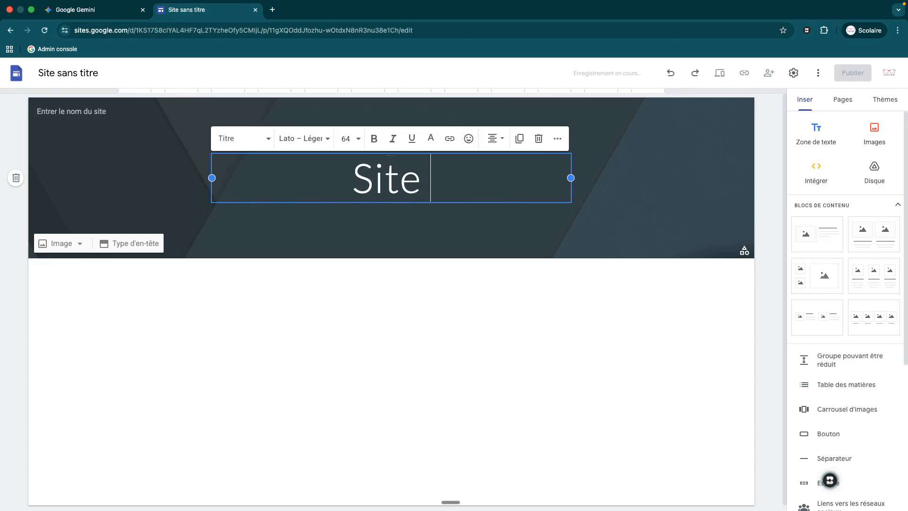
{"action": "type", "text": "de ressources"}
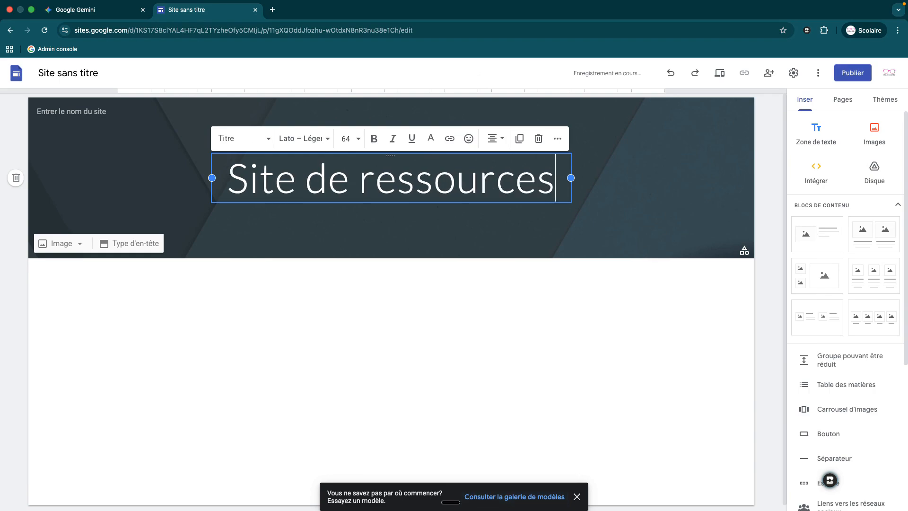
Rename the site document as "Site de ressources".
{"action": "left_click", "coordinate": [69, 73]}
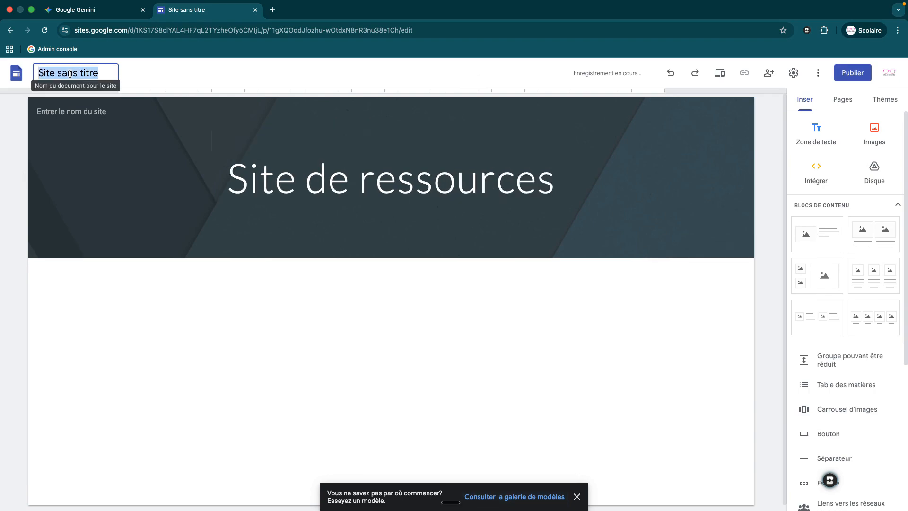
{"action": "type", "text": "Site"}
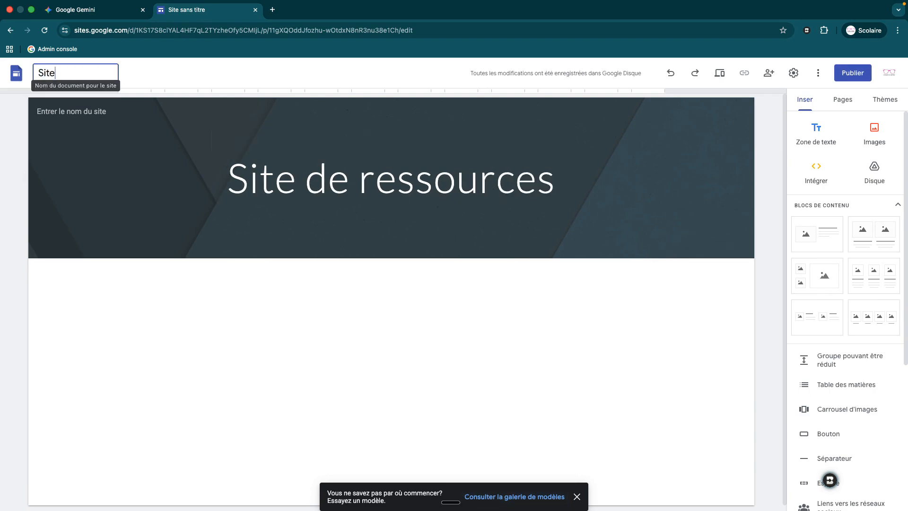
{"action": "type", "text": " de ressources"}
{"action": "left_click", "coordinate": [102, 274]}
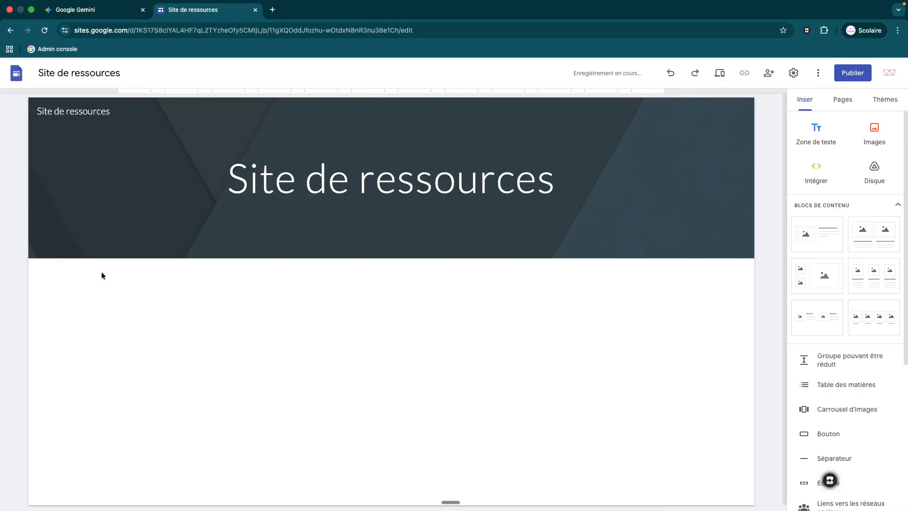
Add a text box reading "Bonjour les élèves" below the header, with the Titre style and centred alignment.
{"action": "left_click", "coordinate": [816, 132]}
{"action": "type", "text": "Bonjour les élèves"}
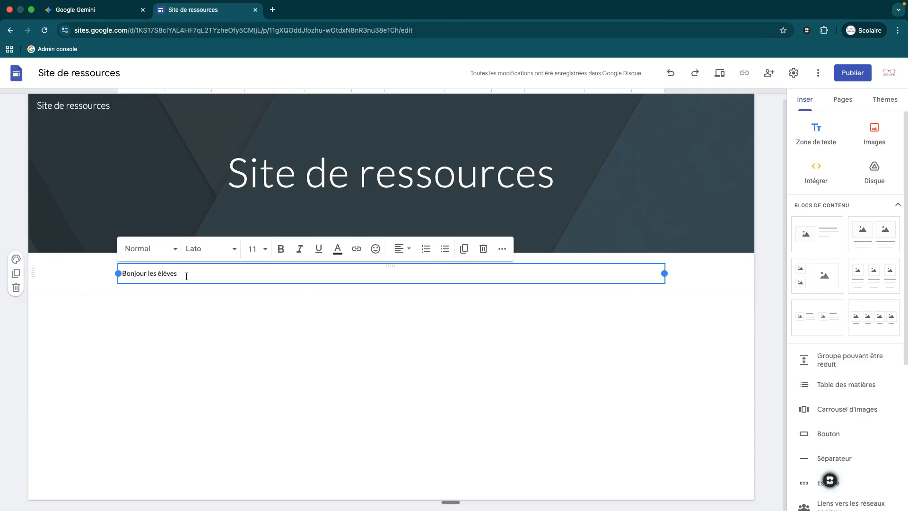
{"action": "left_click_drag", "start_coordinate": [179, 273], "coordinate": [121, 273]}
{"action": "left_click", "coordinate": [152, 250]}
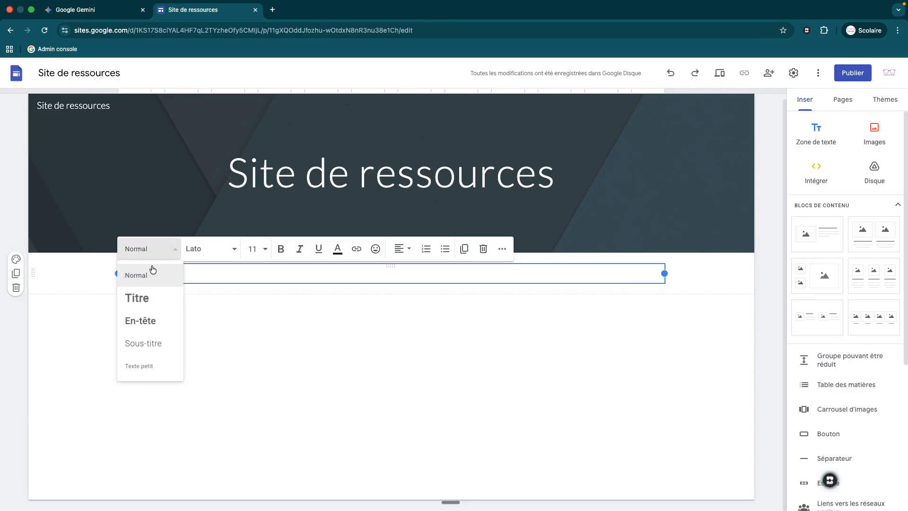
{"action": "left_click", "coordinate": [148, 297]}
{"action": "left_click", "coordinate": [402, 248]}
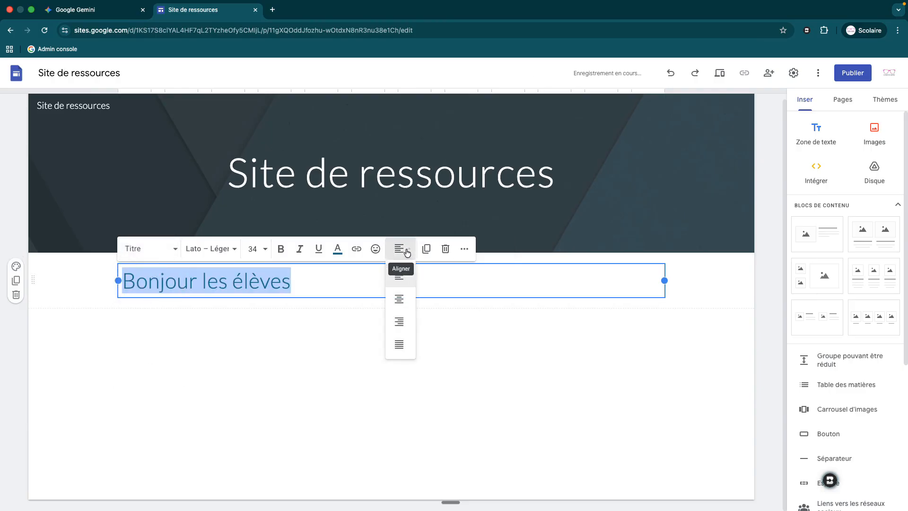
{"action": "left_click", "coordinate": [406, 297]}
{"action": "left_click", "coordinate": [379, 358]}
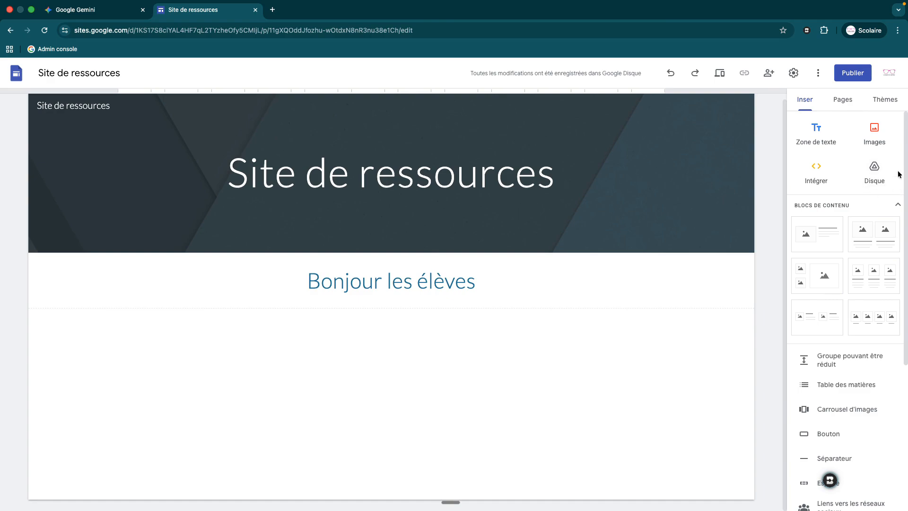
Start a web embed from code on the page and paste in the copied HTML of the algebra tool.
{"action": "scroll", "coordinate": [833, 328], "scroll_direction": "down", "scroll_amount": 5}
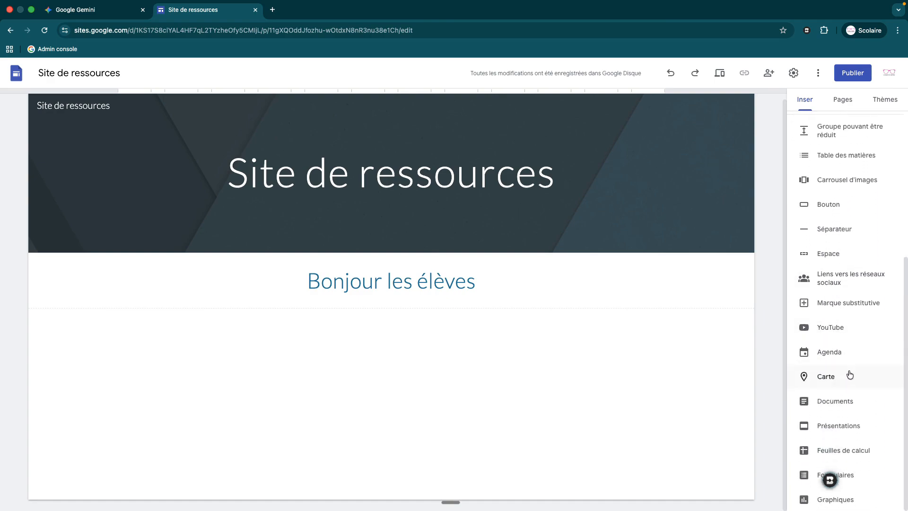
{"action": "scroll", "coordinate": [851, 375], "scroll_direction": "up", "scroll_amount": 2}
{"action": "scroll", "coordinate": [851, 375], "scroll_direction": "up", "scroll_amount": 3}
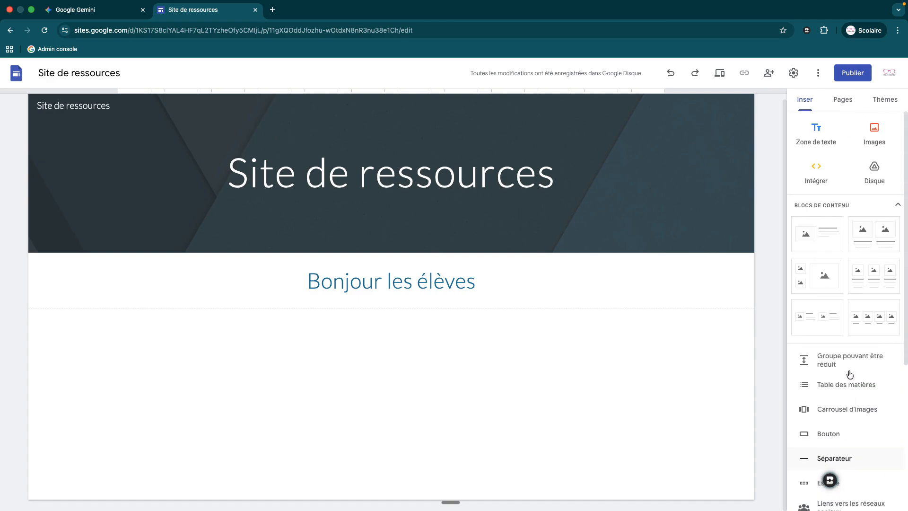
{"action": "left_click", "coordinate": [818, 183]}
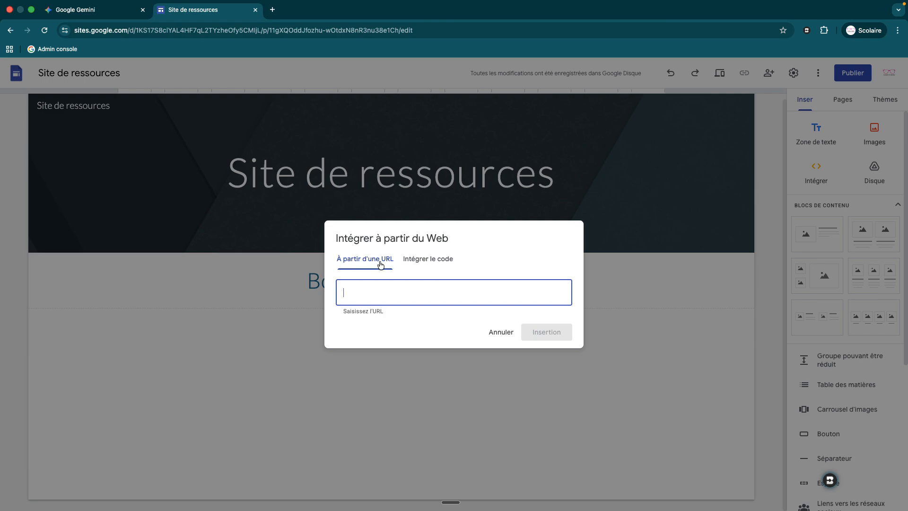
{"action": "left_click", "coordinate": [423, 260]}
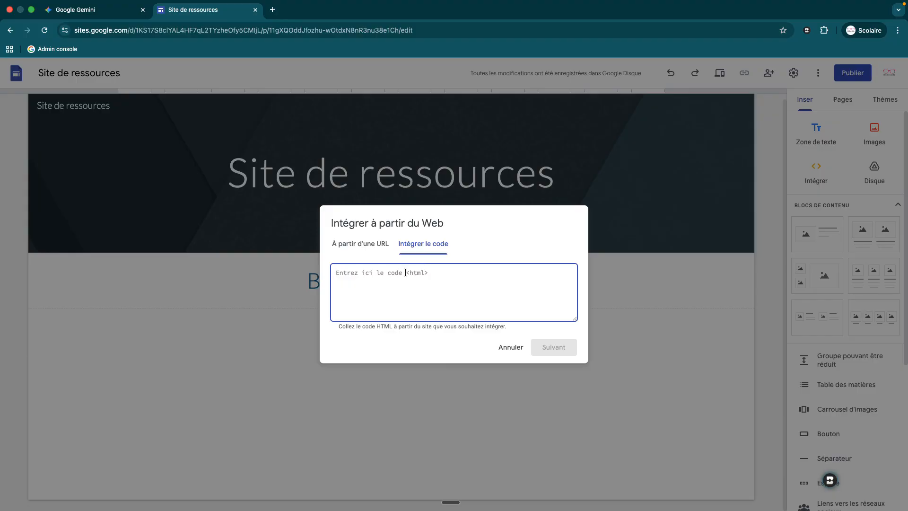
{"action": "key", "text": "super+v"}
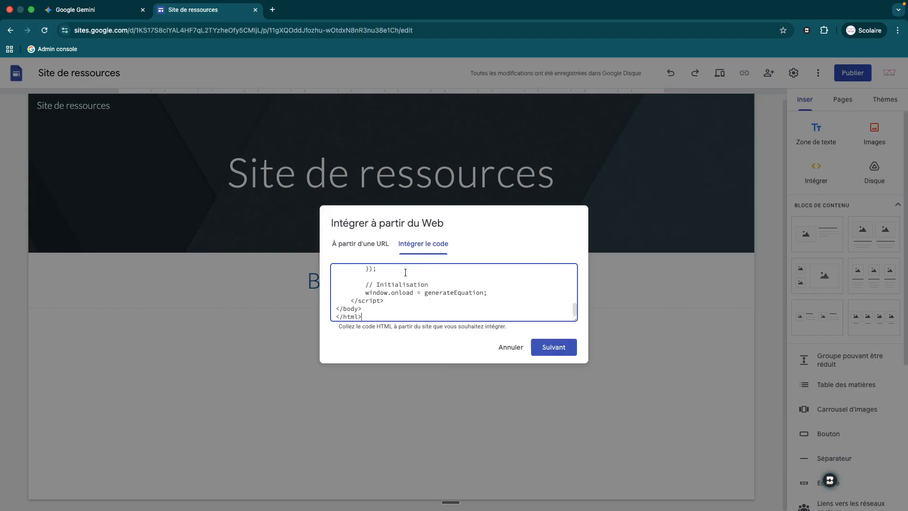
Look over the pasted HTML code and proceed to the preview of the embedded algebra tool.
{"action": "scroll", "coordinate": [405, 273], "scroll_direction": "up", "scroll_amount": 10}
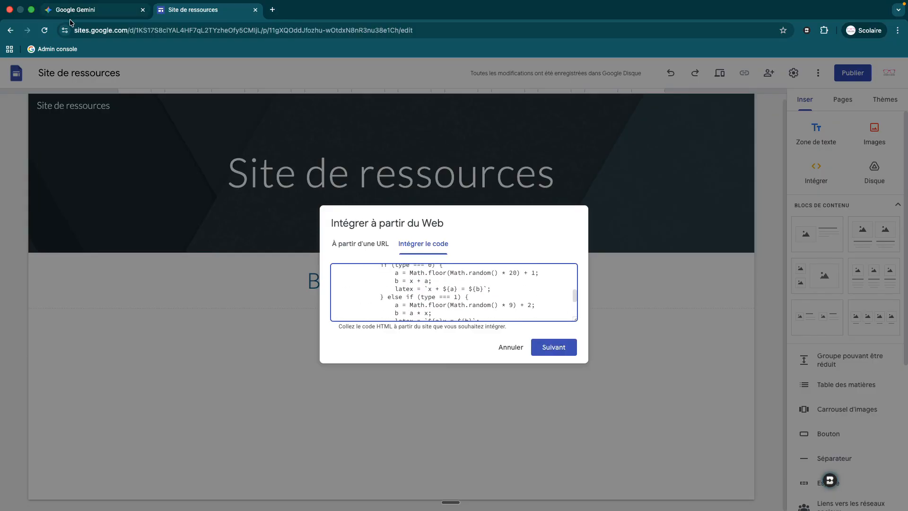
{"action": "left_click", "coordinate": [70, 17]}
{"action": "left_click", "coordinate": [213, 11]}
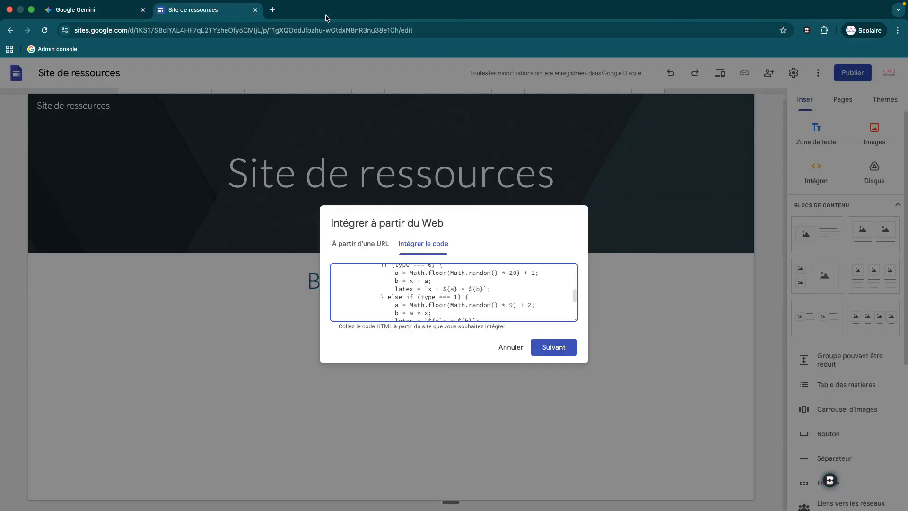
{"action": "scroll", "coordinate": [401, 292], "scroll_direction": "up", "scroll_amount": 2}
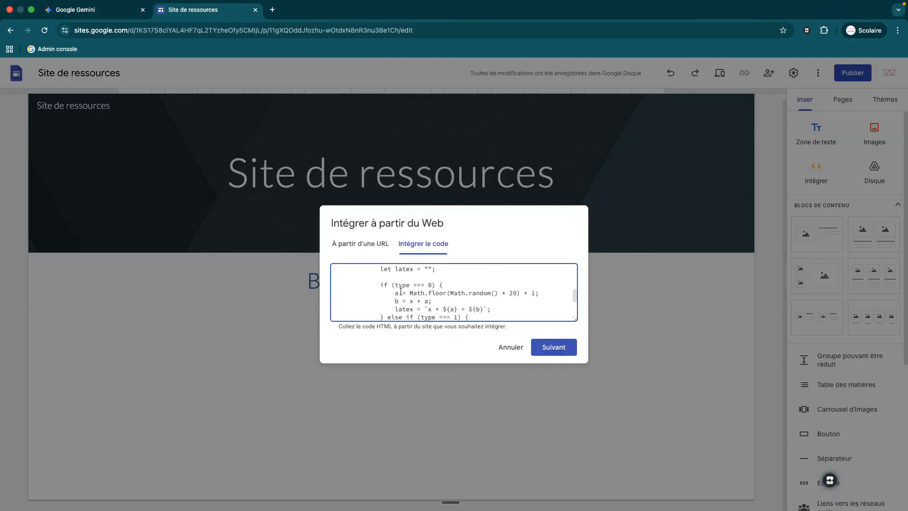
{"action": "left_click", "coordinate": [554, 348]}
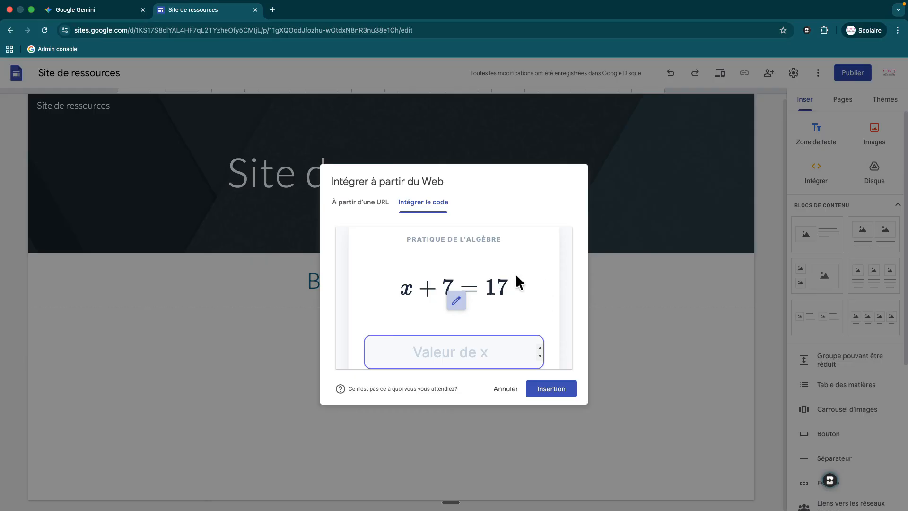
Insert the previewed algebra tool into the page and enlarge its frame to the full content width so the whole practice card fits.
{"action": "left_click", "coordinate": [556, 395]}
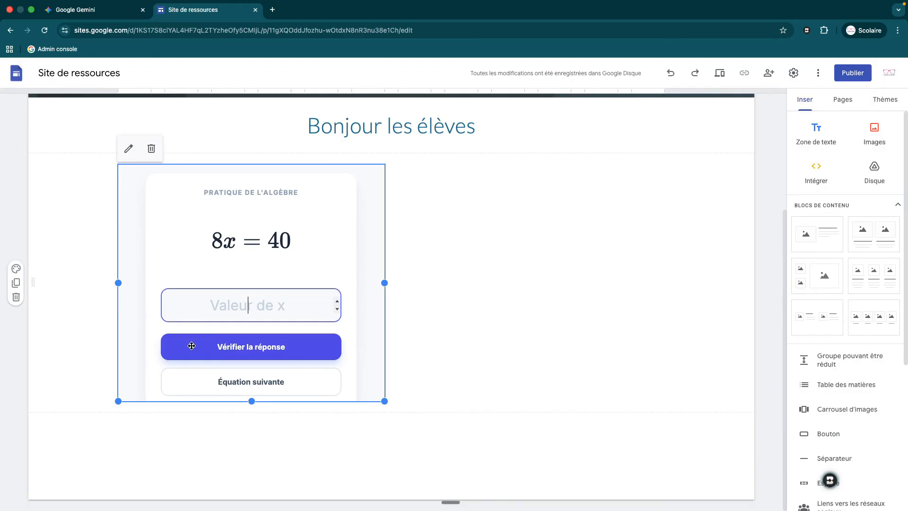
{"action": "left_click_drag", "start_coordinate": [244, 307], "coordinate": [282, 316]}
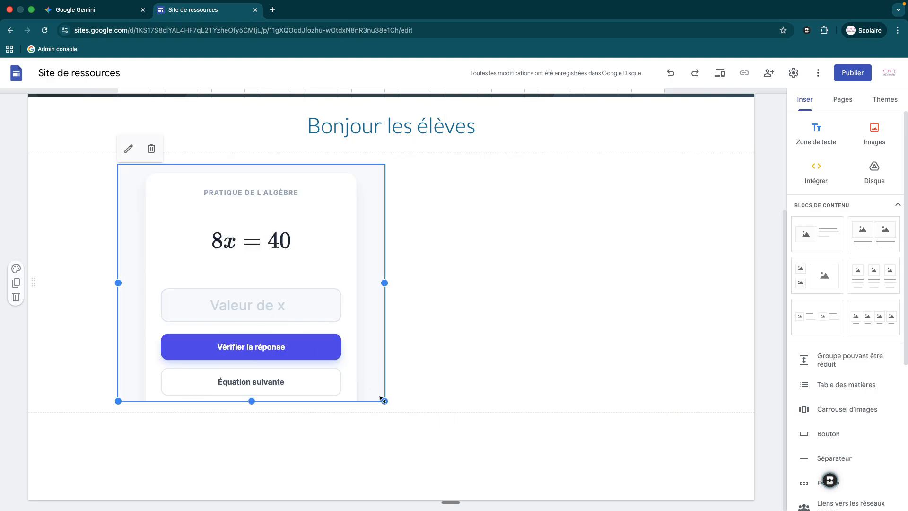
{"action": "left_click_drag", "start_coordinate": [382, 399], "coordinate": [663, 479]}
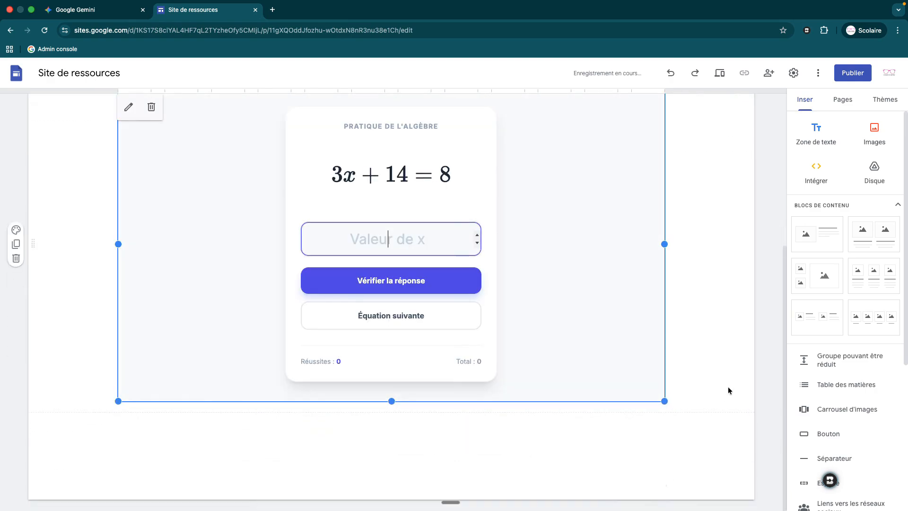
Add an empty text box below the embedded algebra tool.
{"action": "left_click", "coordinate": [816, 133]}
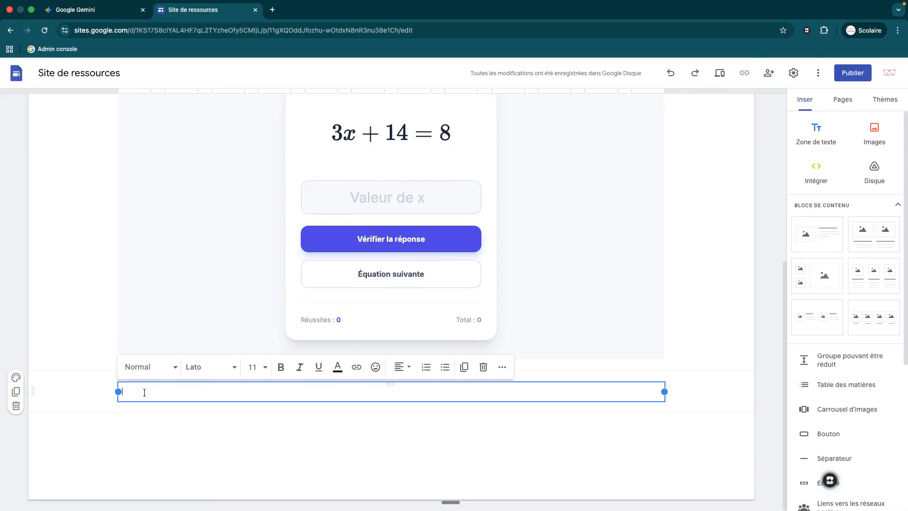
{"action": "scroll", "coordinate": [712, 303], "scroll_direction": "up", "scroll_amount": 2}
{"action": "scroll", "coordinate": [713, 303], "scroll_direction": "up", "scroll_amount": 4}
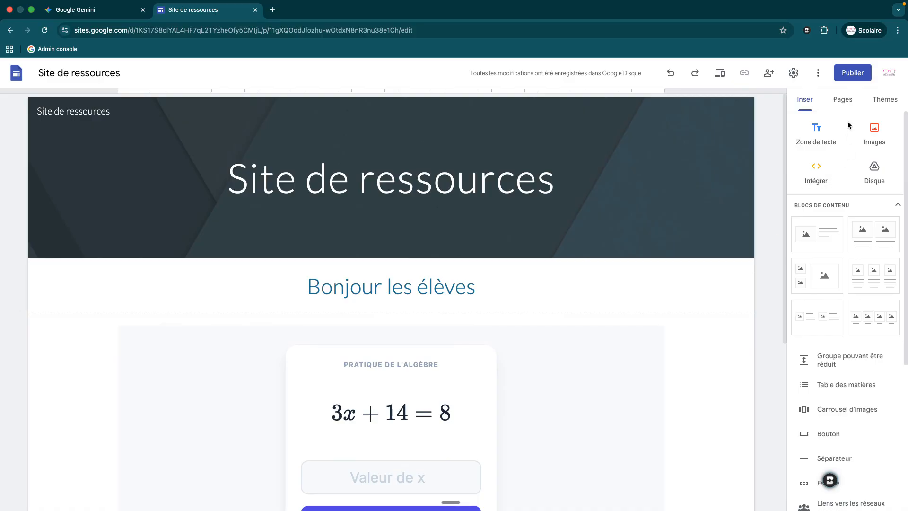
Start publishing the site at the address site-de-ressources, check its audience, and keep published access limited to the organization's domain.
{"action": "left_click", "coordinate": [856, 76]}
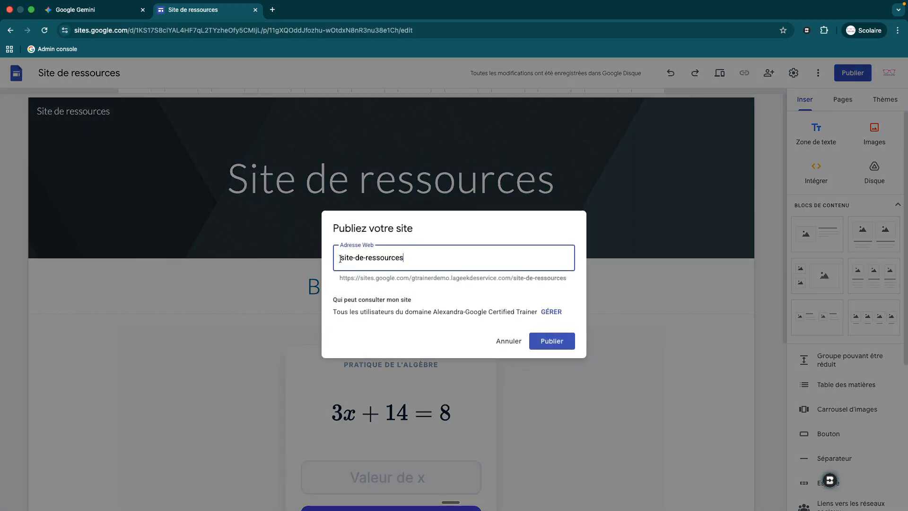
{"action": "left_click_drag", "start_coordinate": [340, 259], "coordinate": [411, 253]}
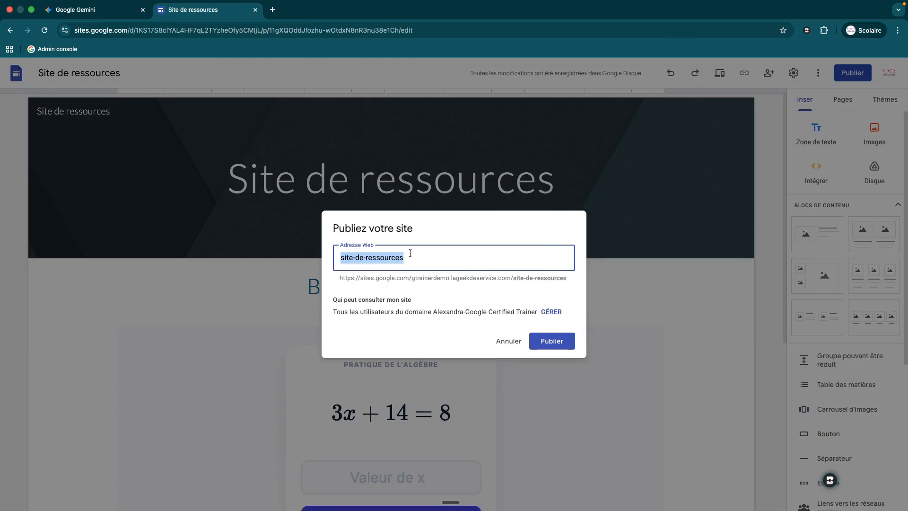
{"action": "left_click_drag", "start_coordinate": [333, 299], "coordinate": [411, 300]}
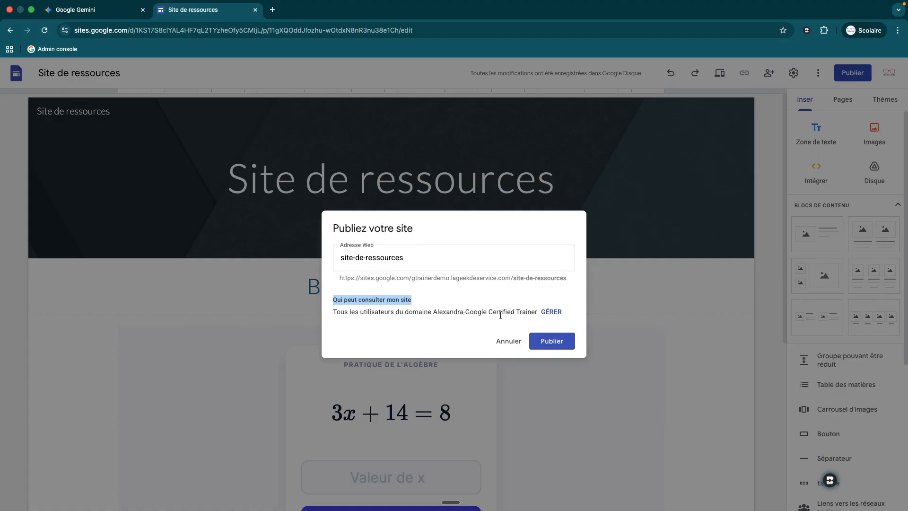
{"action": "left_click", "coordinate": [549, 313]}
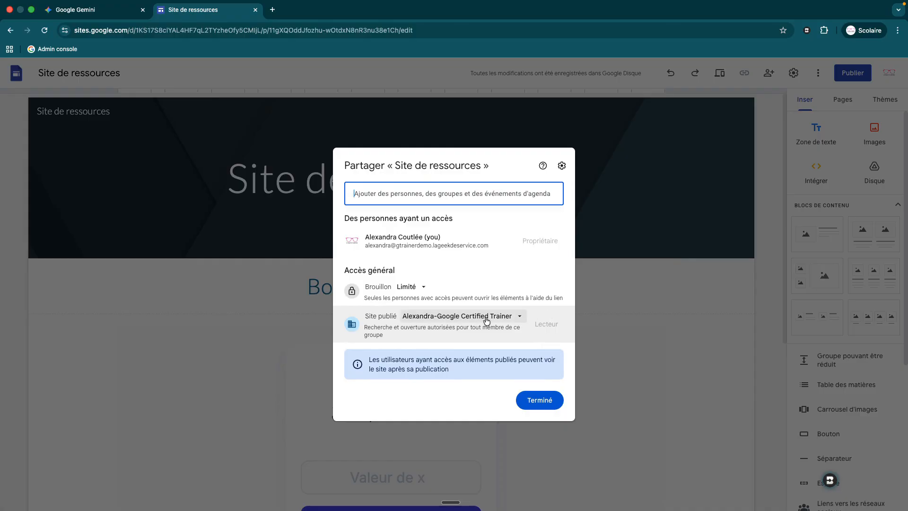
{"action": "left_click", "coordinate": [519, 318]}
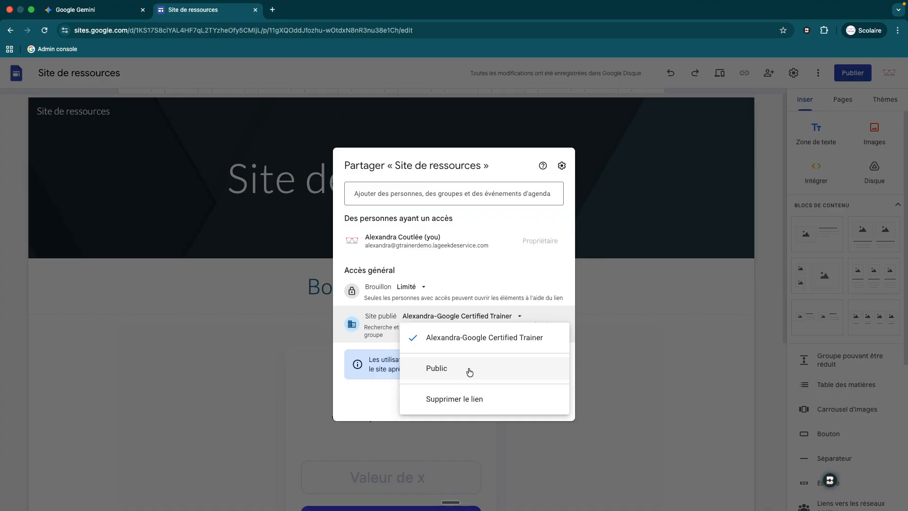
{"action": "left_click", "coordinate": [481, 340]}
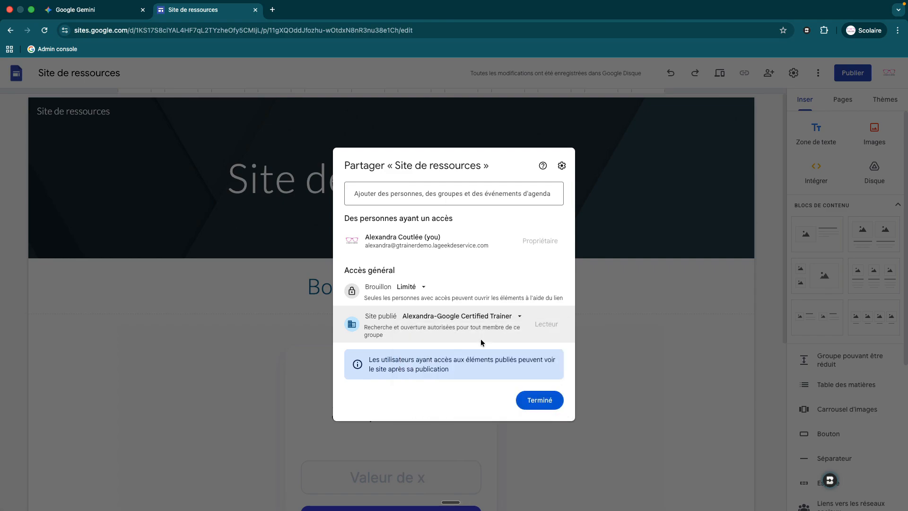
{"action": "left_click", "coordinate": [414, 195]}
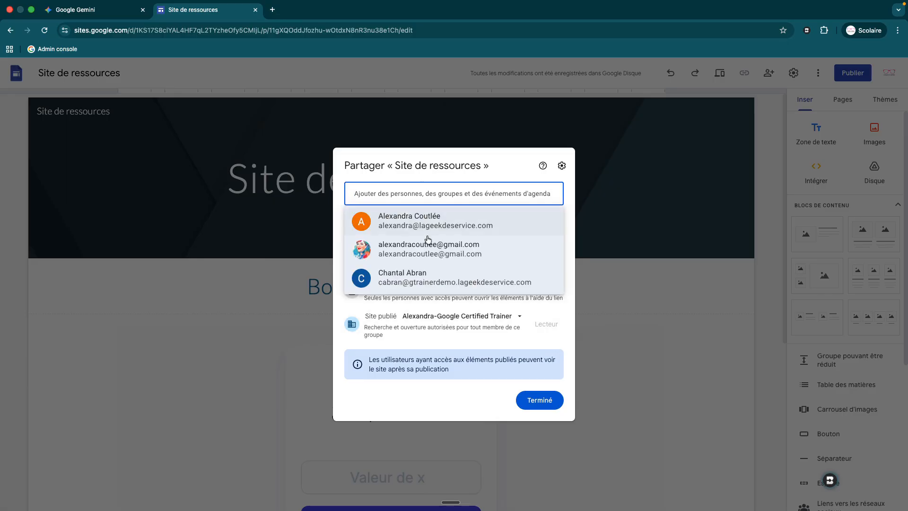
{"action": "left_click", "coordinate": [422, 287]}
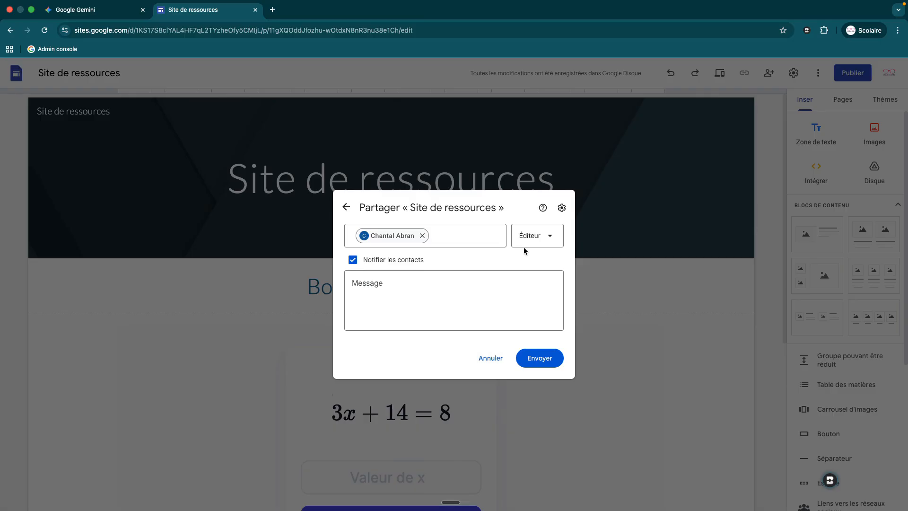
{"action": "left_click", "coordinate": [490, 359]}
Finish the sharing settings and publish the site with the web address site-de-ressources.
{"action": "left_click", "coordinate": [544, 400]}
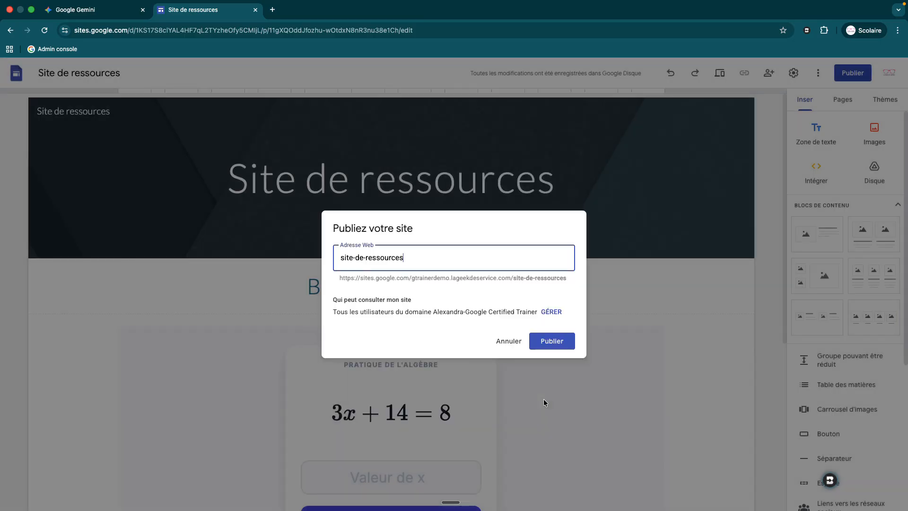
{"action": "left_click", "coordinate": [556, 341]}
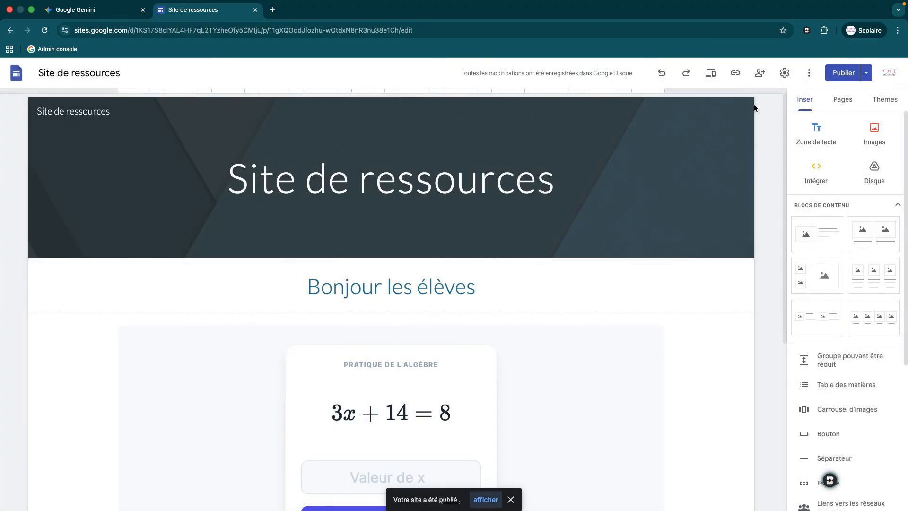
Try opening the published site's copied link in a new tab, close that tab, and check the publishing review from the editor.
{"action": "left_click", "coordinate": [735, 76]}
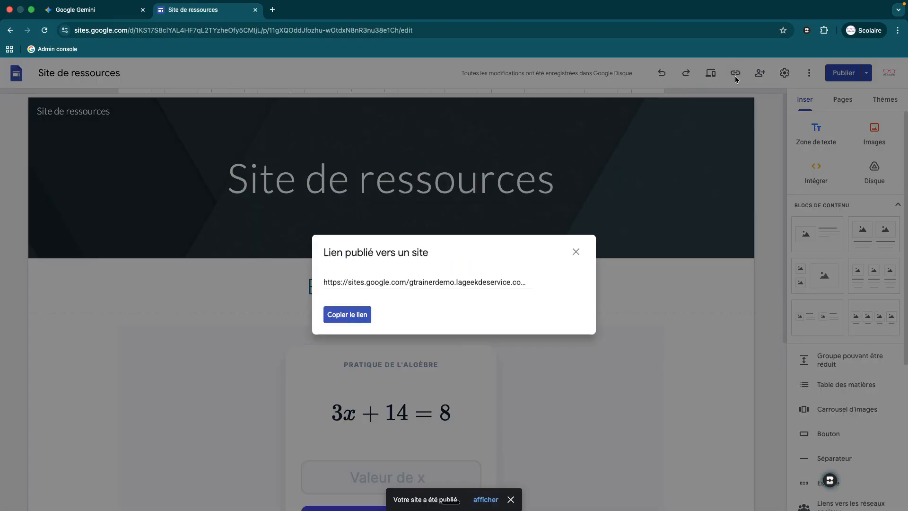
{"action": "left_click", "coordinate": [349, 316]}
{"action": "left_click", "coordinate": [273, 10]}
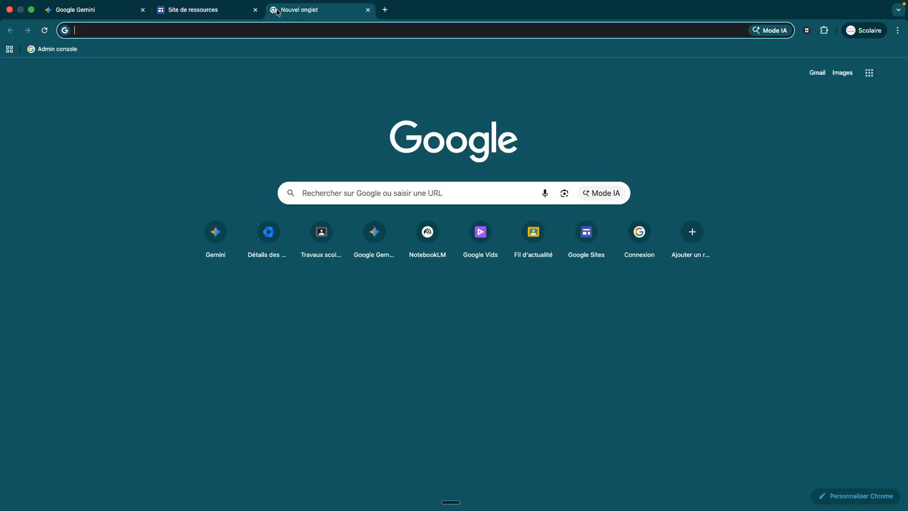
{"action": "type", "text": "https://sites.google.com/gtrainerdemo.lageekdeservice.com/site-de-ressources/accueil"}
{"action": "key", "text": "Return"}
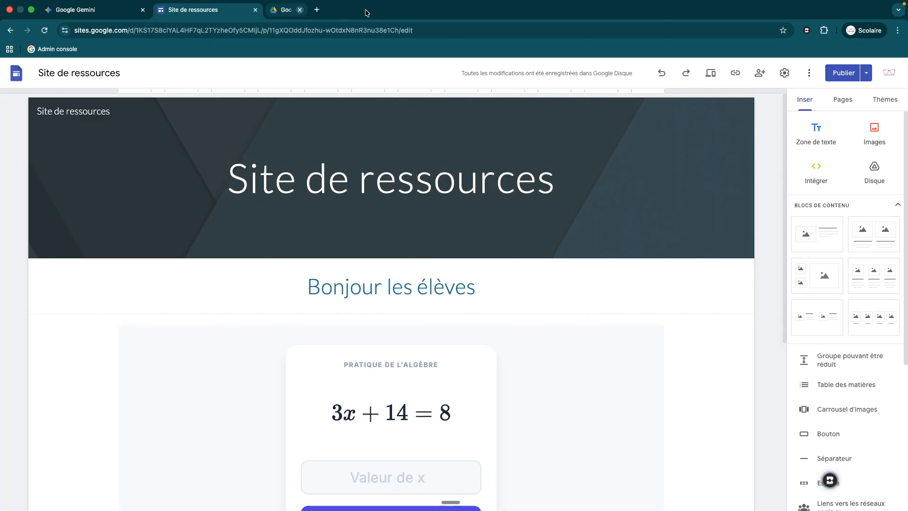
{"action": "left_click", "coordinate": [368, 10]}
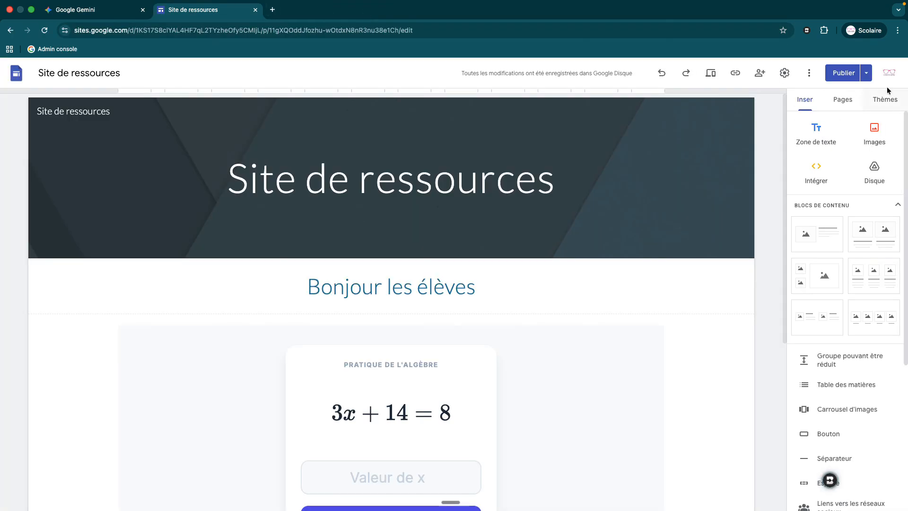
{"action": "left_click", "coordinate": [843, 72]}
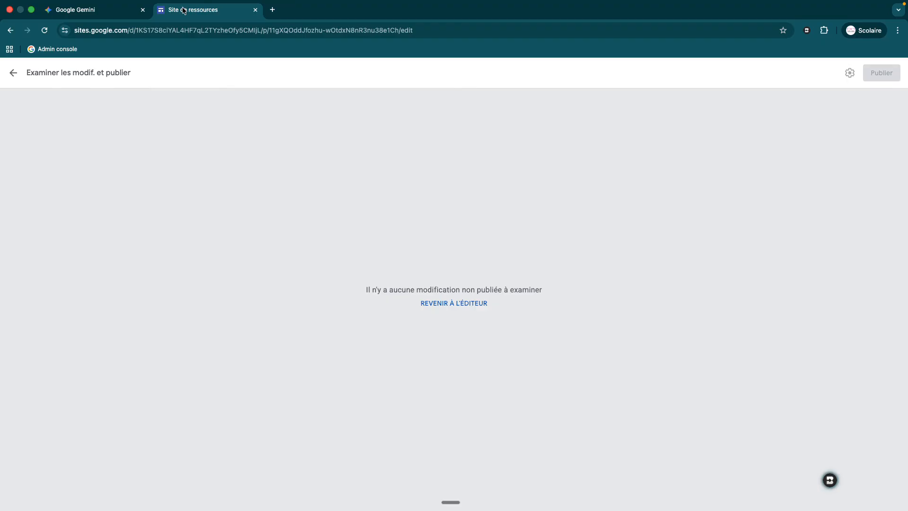
{"action": "left_click", "coordinate": [14, 77]}
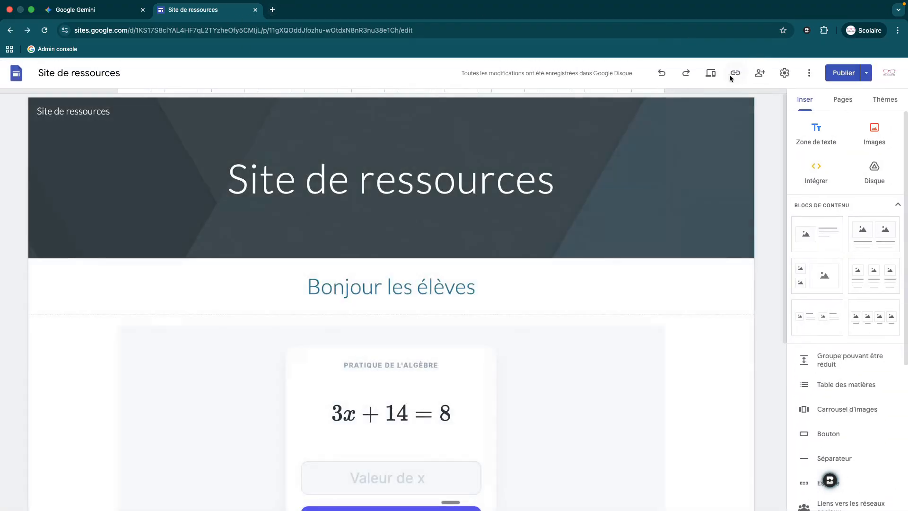
Copy the published site's link, open it in a new tab, and look over the live page with the embedded algebra tool.
{"action": "left_click", "coordinate": [731, 74]}
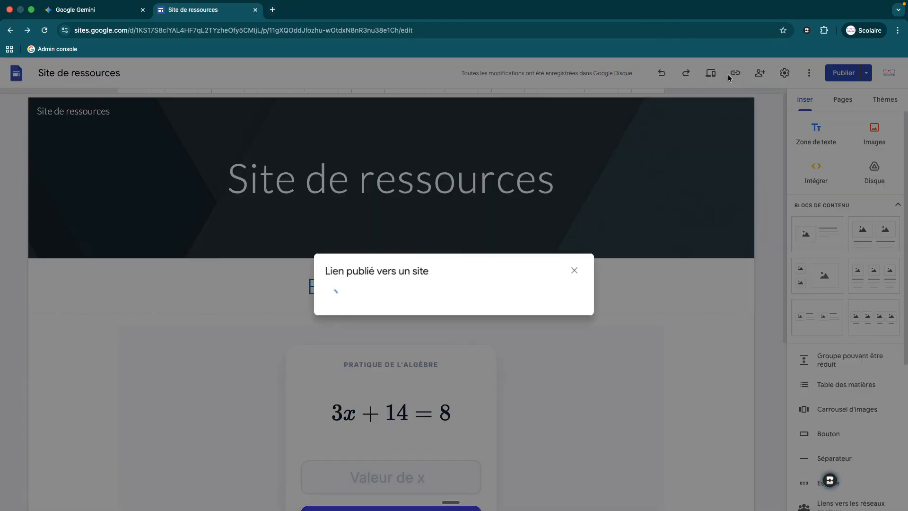
{"action": "left_click", "coordinate": [351, 315]}
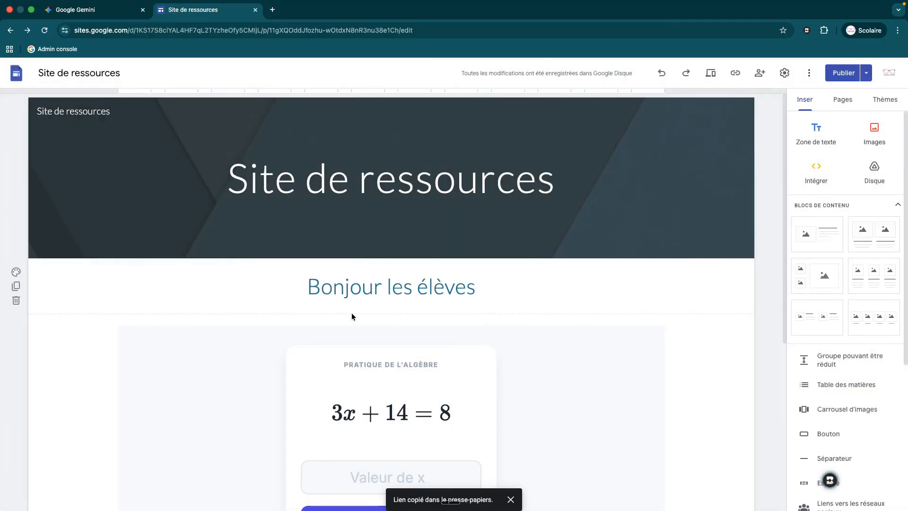
{"action": "left_click", "coordinate": [273, 10]}
{"action": "key", "text": "super+v"}
{"action": "key", "text": "Return"}
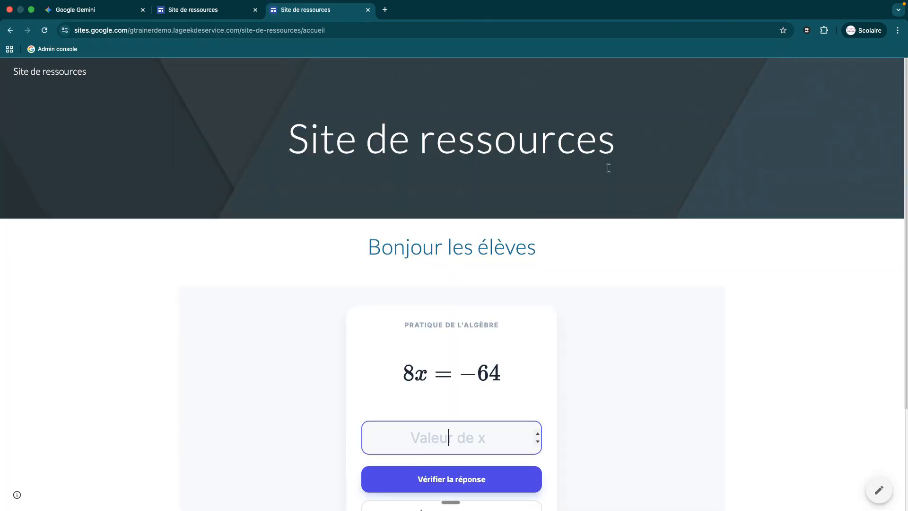
{"action": "scroll", "coordinate": [684, 293], "scroll_direction": "down", "scroll_amount": 3}
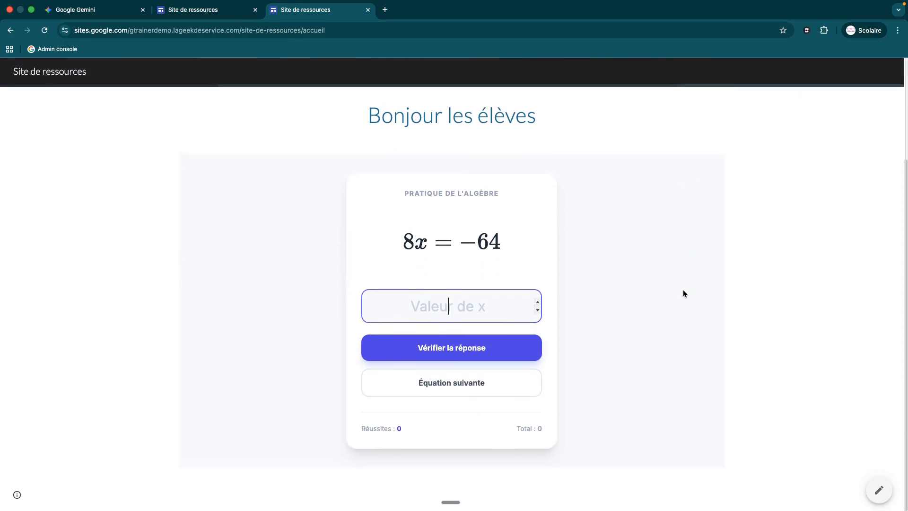
{"action": "scroll", "coordinate": [684, 293], "scroll_direction": "up", "scroll_amount": 3}
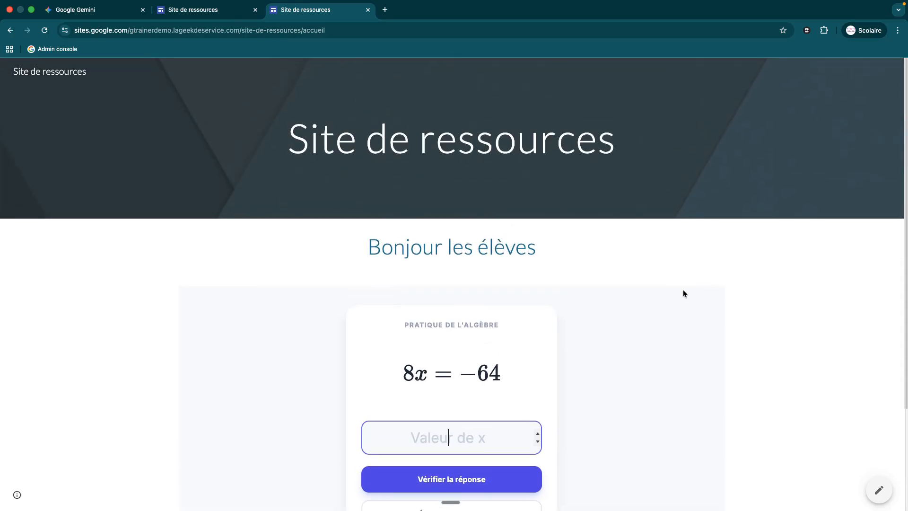
{"action": "scroll", "coordinate": [683, 290], "scroll_direction": "down", "scroll_amount": 3}
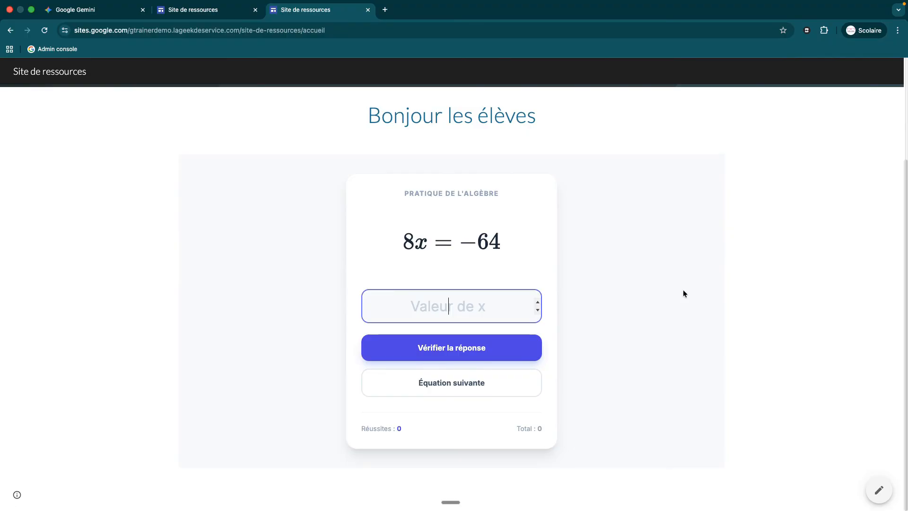
Return to editing from the published page and check whether any unpublished changes need review.
{"action": "left_click", "coordinate": [878, 489]}
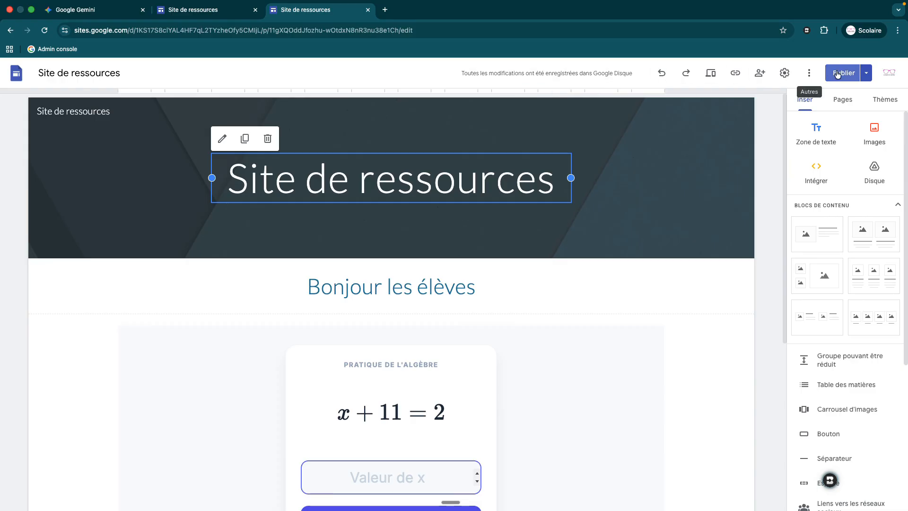
{"action": "mouse_move", "coordinate": [705, 138]}
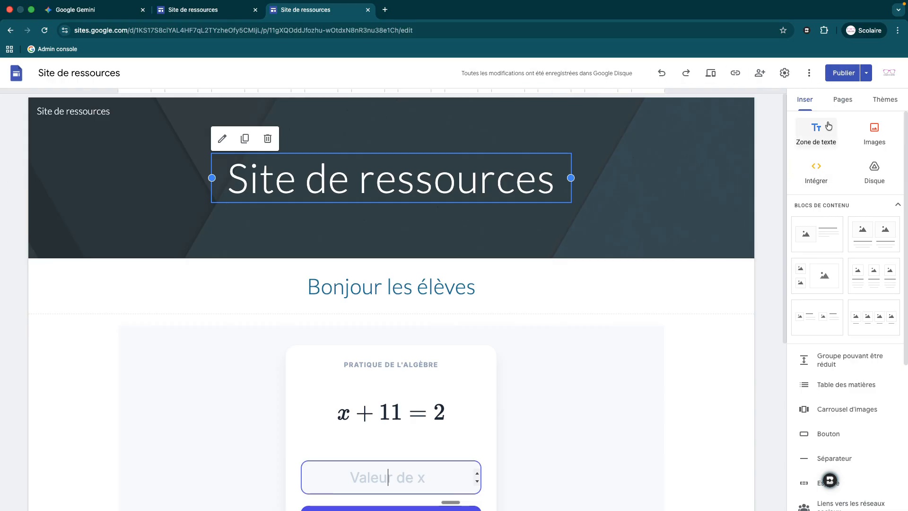
{"action": "left_click", "coordinate": [844, 74]}
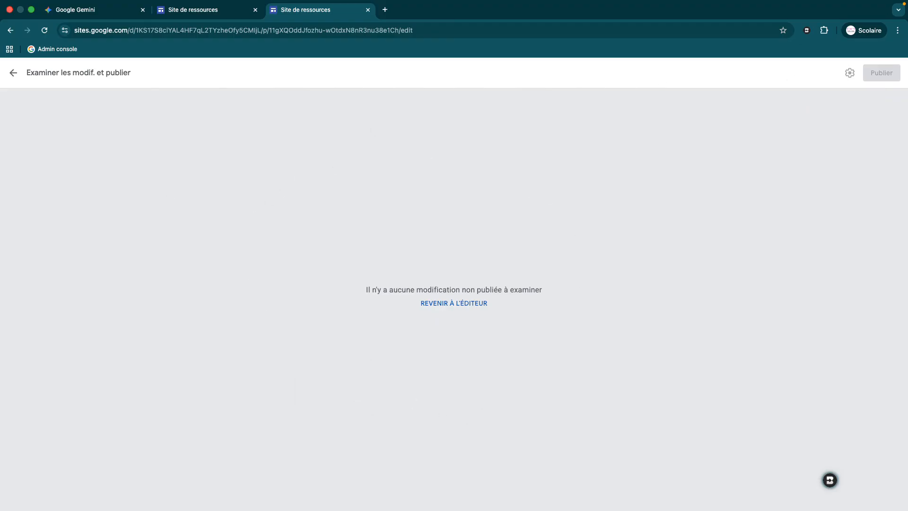
{"action": "left_click", "coordinate": [13, 74]}
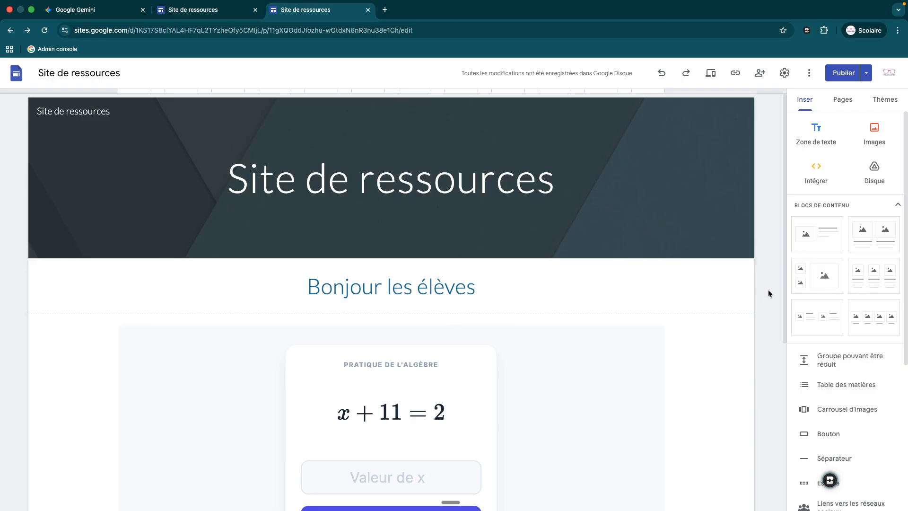
Look over the site's page list, the available themes, and the embedded algebra tool on the page.
{"action": "left_click", "coordinate": [846, 105]}
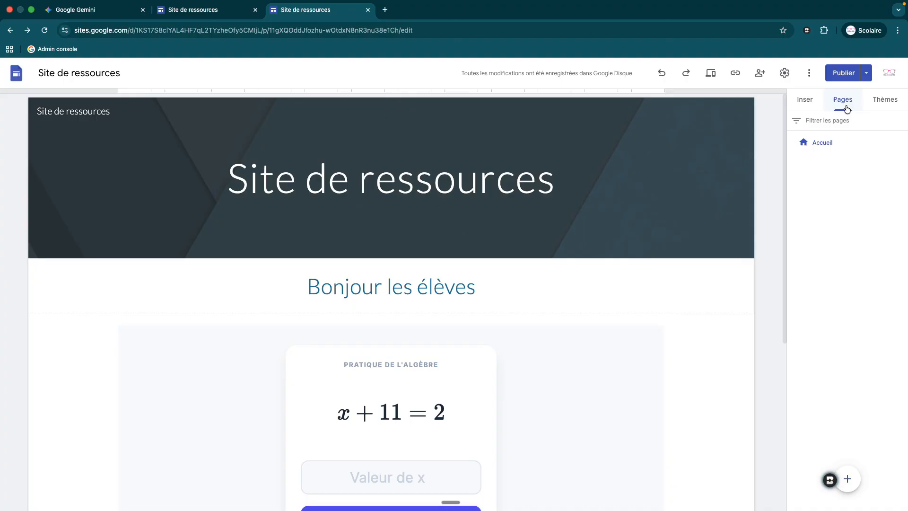
{"action": "left_click", "coordinate": [885, 100]}
{"action": "scroll", "coordinate": [835, 271], "scroll_direction": "down", "scroll_amount": 3}
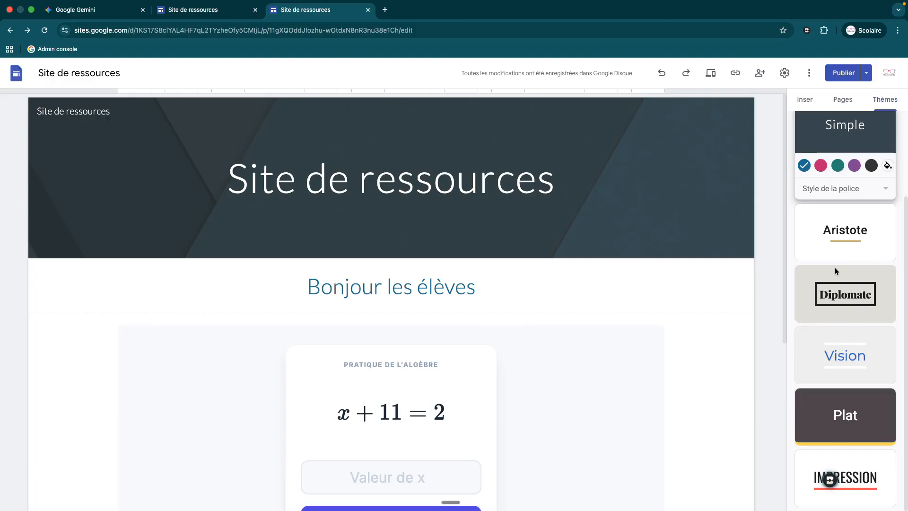
{"action": "left_click", "coordinate": [385, 476]}
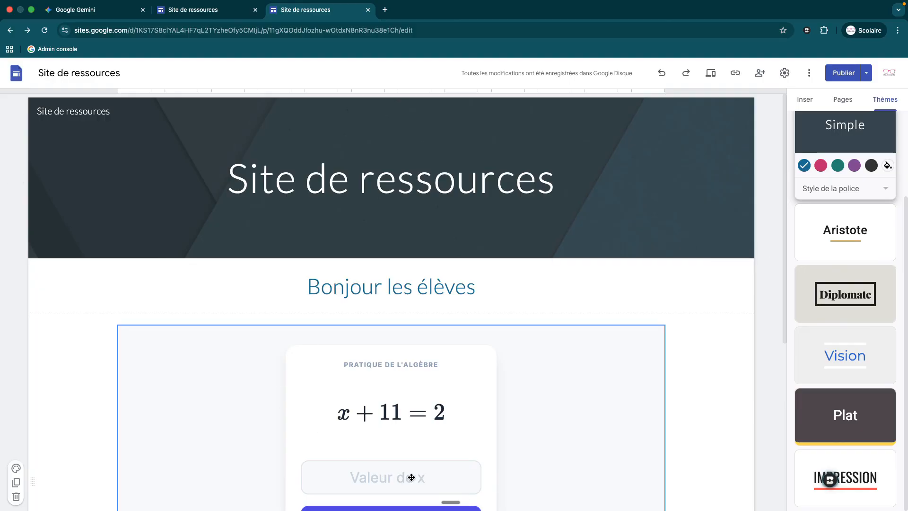
{"action": "scroll", "coordinate": [216, 457], "scroll_direction": "down", "scroll_amount": 1}
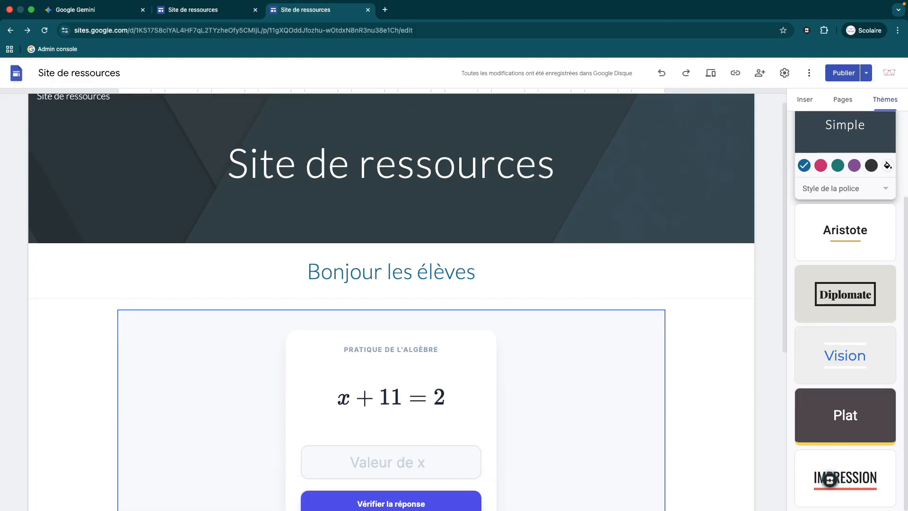